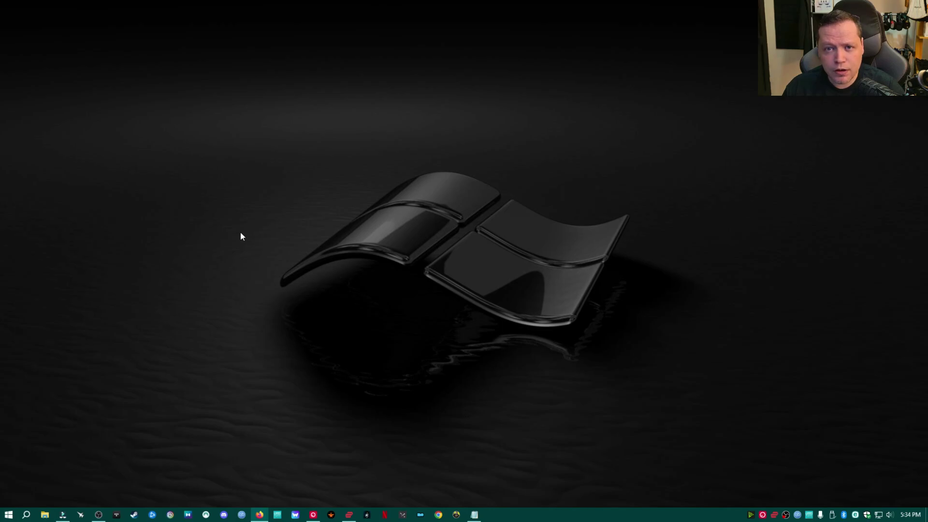
- Create a new desktop folder, keeping the default New folder name
{"action": "right_click", "coordinate": [211, 222]}
{"action": "mouse_move", "coordinate": [241, 303]}
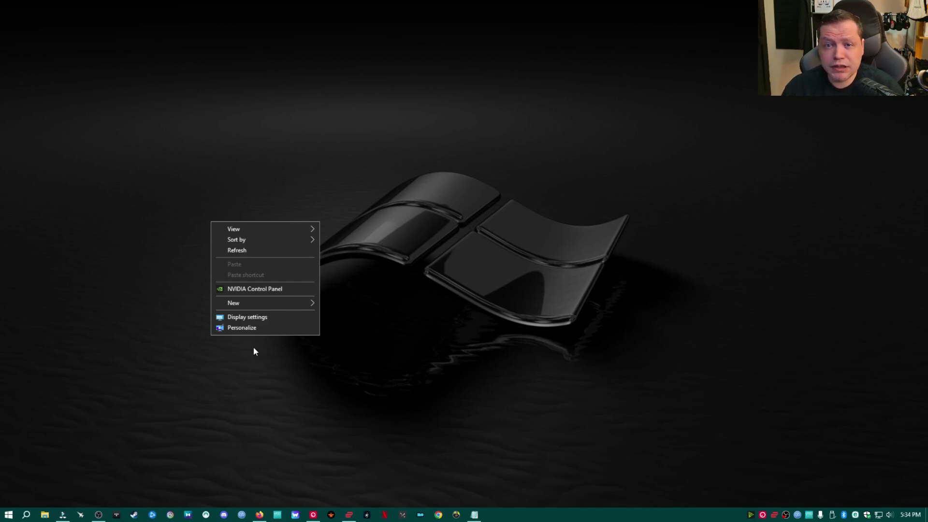
{"action": "mouse_move", "coordinate": [277, 303]}
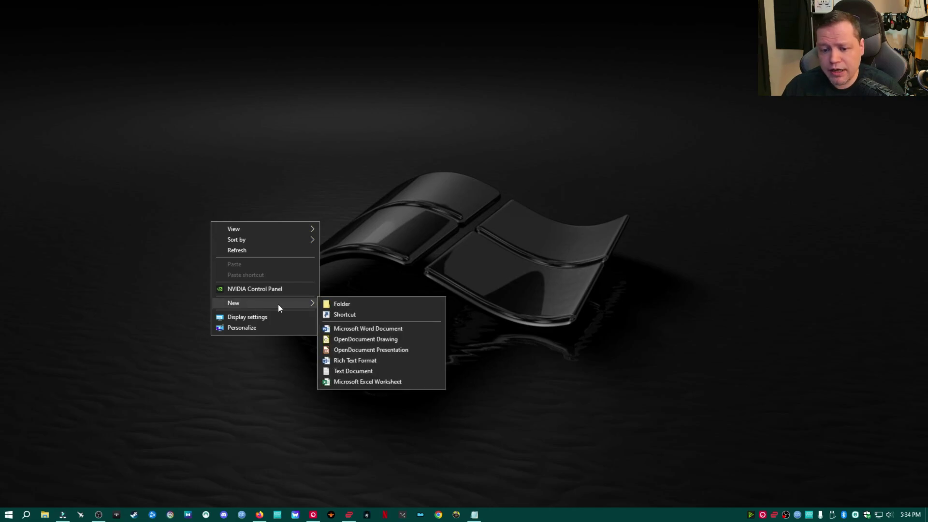
{"action": "left_click", "coordinate": [347, 304]}
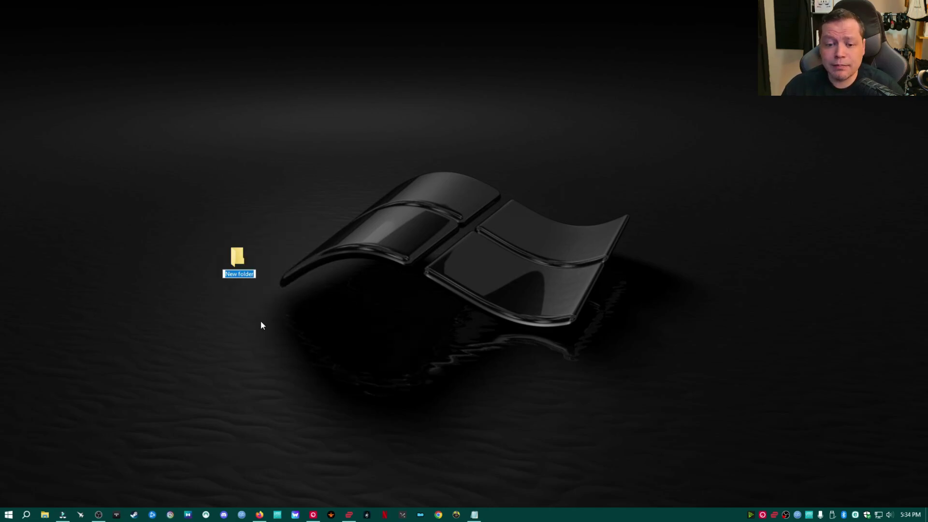
{"action": "key", "text": "Return"}
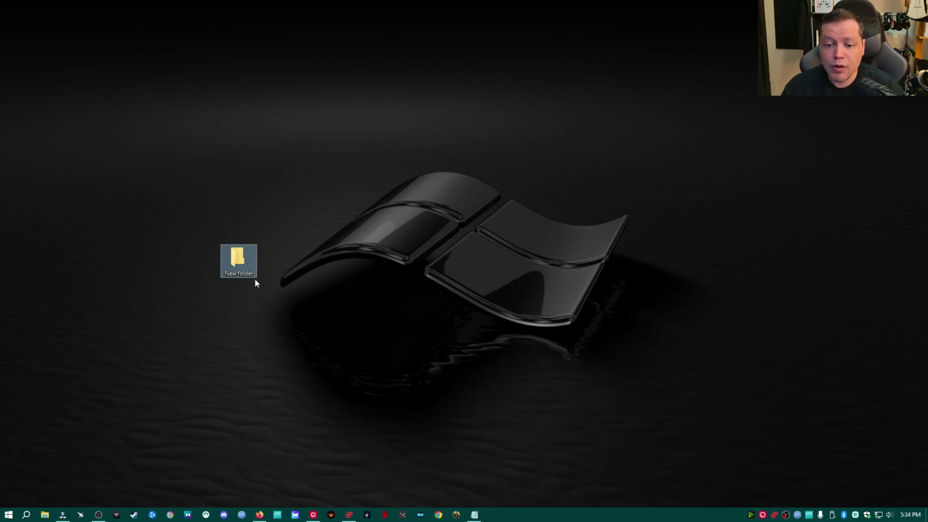
- Copy the God Mode.{ED7BA470-8E54-465E-825C-99712043E01C} line from the Notepad note
{"action": "left_click", "coordinate": [474, 516]}
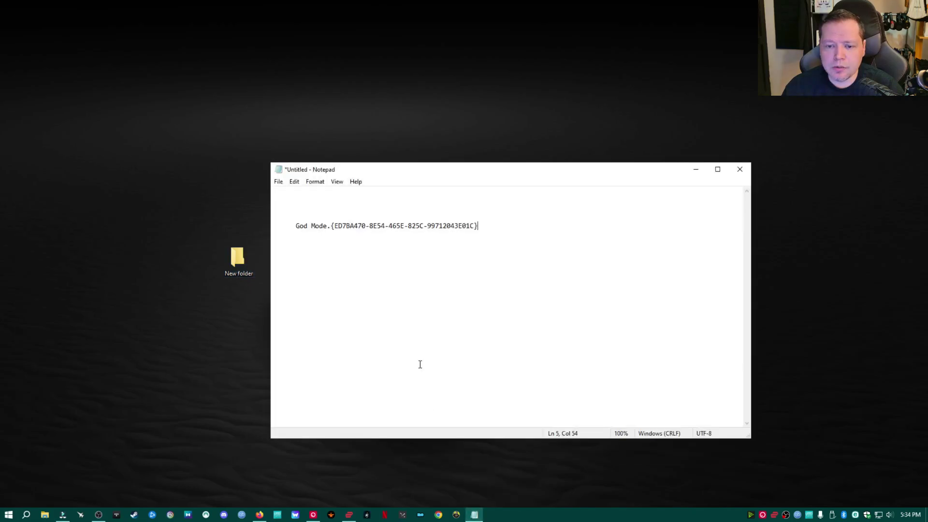
{"action": "left_click_drag", "start_coordinate": [481, 227], "coordinate": [296, 226]}
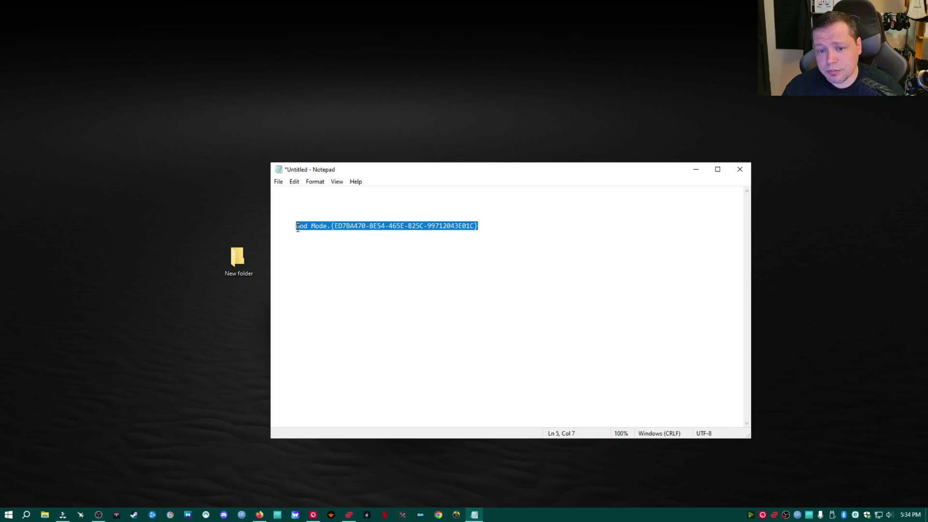
{"action": "right_click", "coordinate": [307, 227]}
{"action": "left_click", "coordinate": [333, 255]}
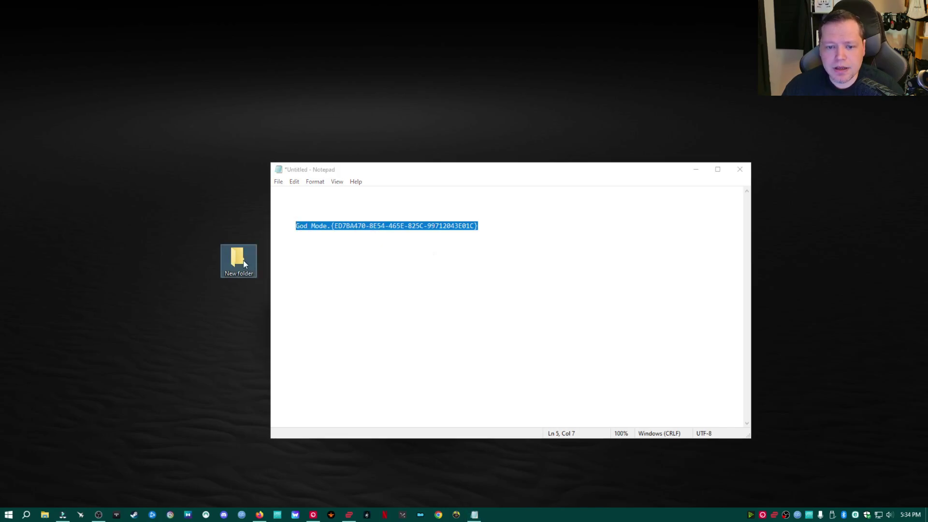
- Rename New folder with the pasted God Mode GUID name, then minimize Notepad
{"action": "right_click", "coordinate": [243, 260]}
{"action": "left_click", "coordinate": [265, 471]}
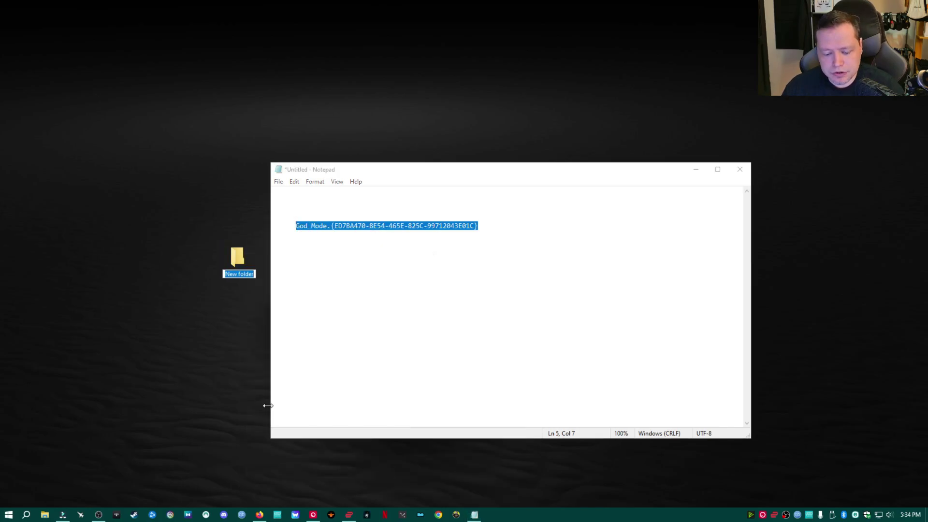
{"action": "key", "text": "ctrl+v"}
{"action": "left_click", "coordinate": [249, 369]}
{"action": "left_click", "coordinate": [696, 169]}
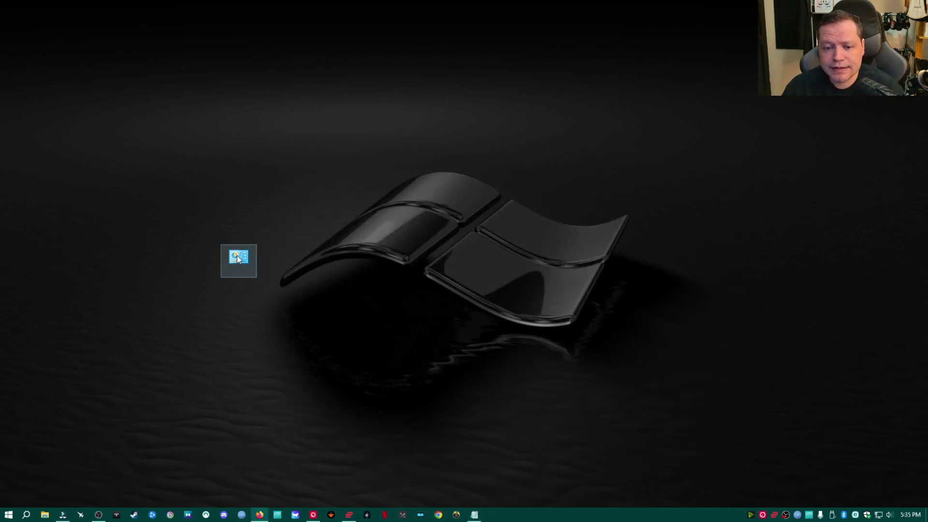
- Open the God Mode folder full screen and narrow the Application and Name columns
{"action": "double_click", "coordinate": [237, 257]}
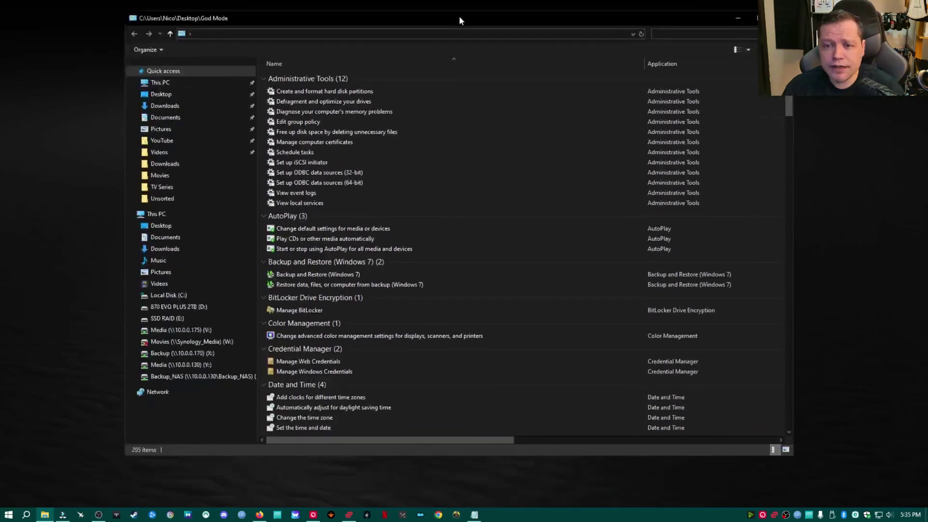
{"action": "double_click", "coordinate": [459, 16]}
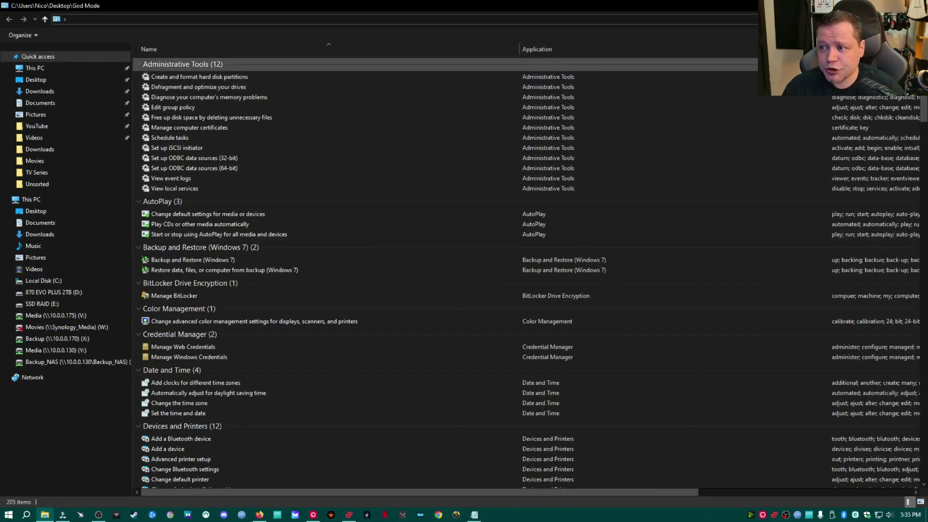
{"action": "left_click_drag", "start_coordinate": [829, 49], "coordinate": [690, 49]}
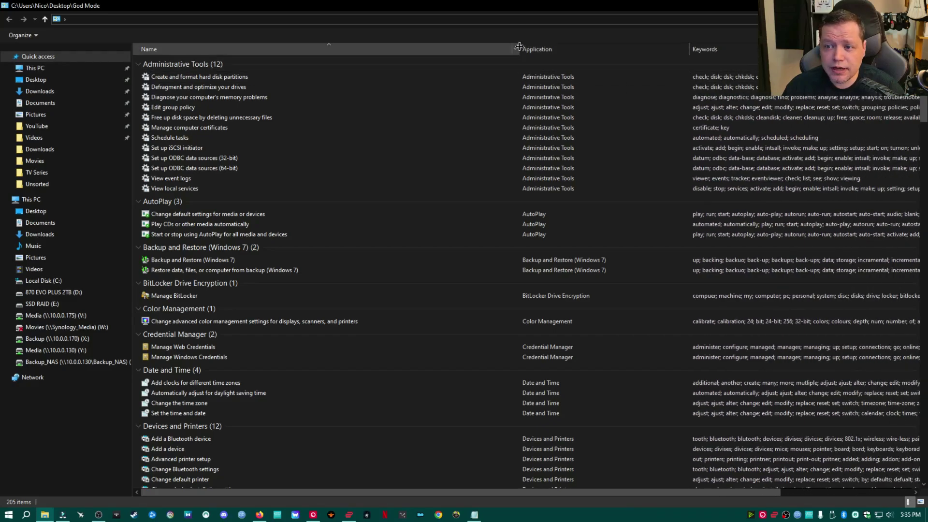
{"action": "left_click_drag", "start_coordinate": [515, 49], "coordinate": [388, 49]}
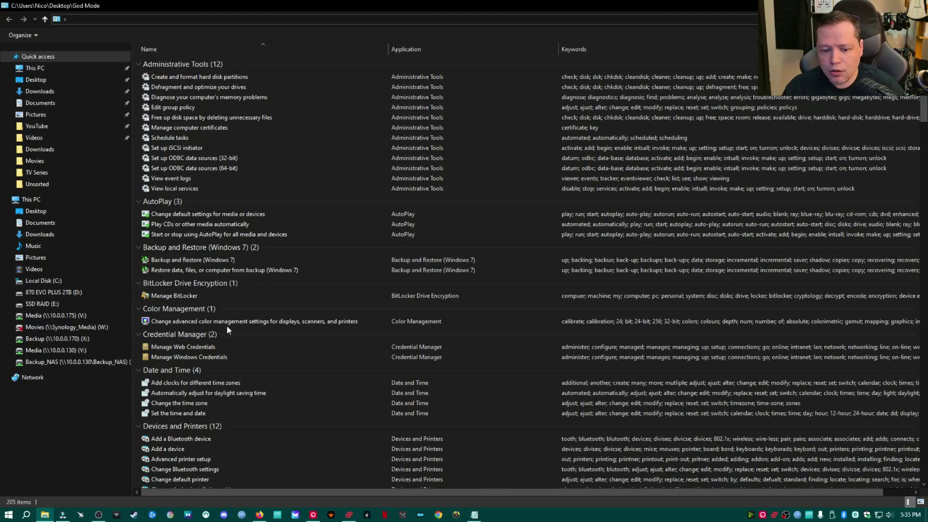
- Scroll down through the God Mode settings list, then restore the window from full screen
{"action": "scroll", "coordinate": [228, 326], "scroll_direction": "down", "scroll_amount": 15}
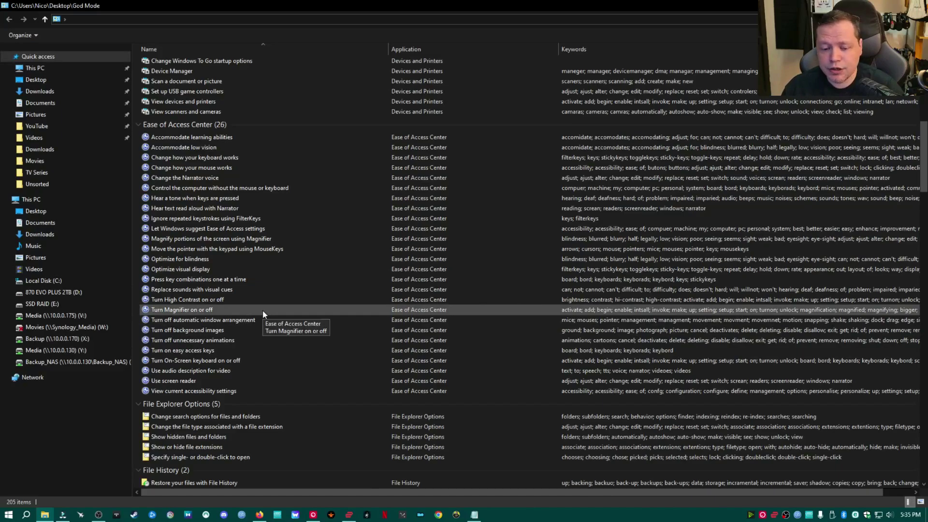
{"action": "scroll", "coordinate": [259, 210], "scroll_direction": "down", "scroll_amount": 18}
{"action": "scroll", "coordinate": [258, 210], "scroll_direction": "down", "scroll_amount": 6}
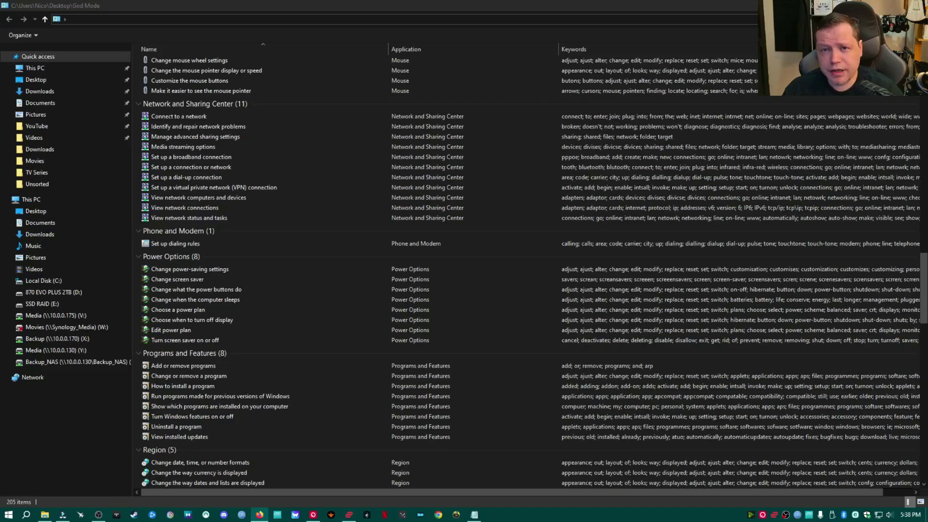
{"action": "key", "text": "super+Down"}
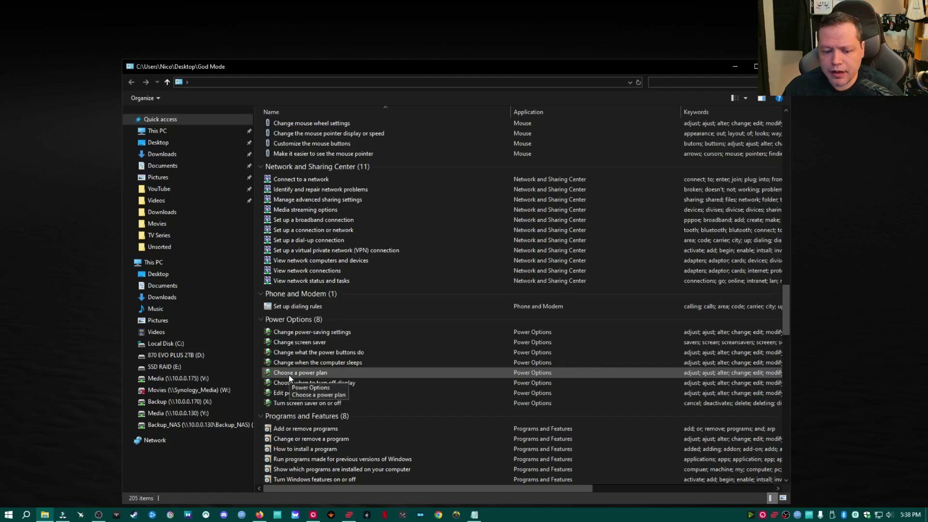
- Search 'power' and open the Choose a power plan settings page
{"action": "left_click", "coordinate": [26, 515]}
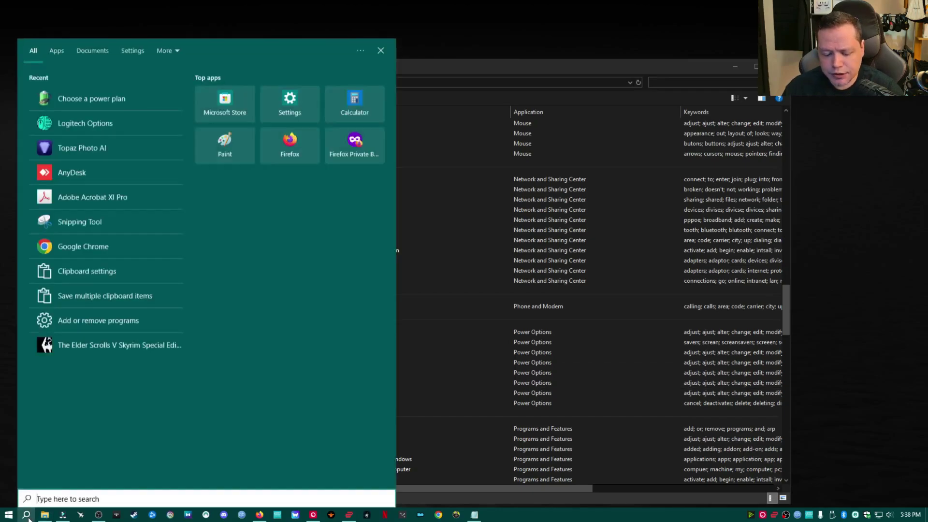
{"action": "type", "text": "power"}
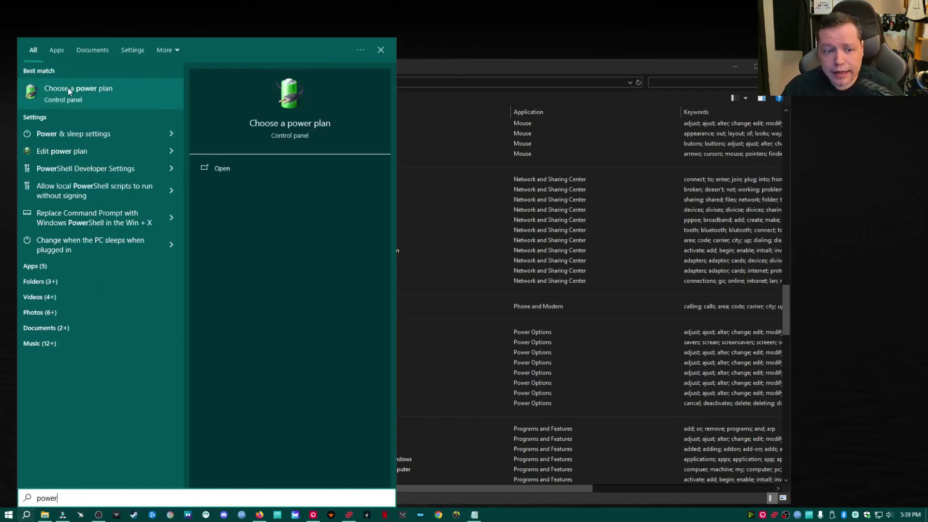
{"action": "left_click", "coordinate": [61, 98]}
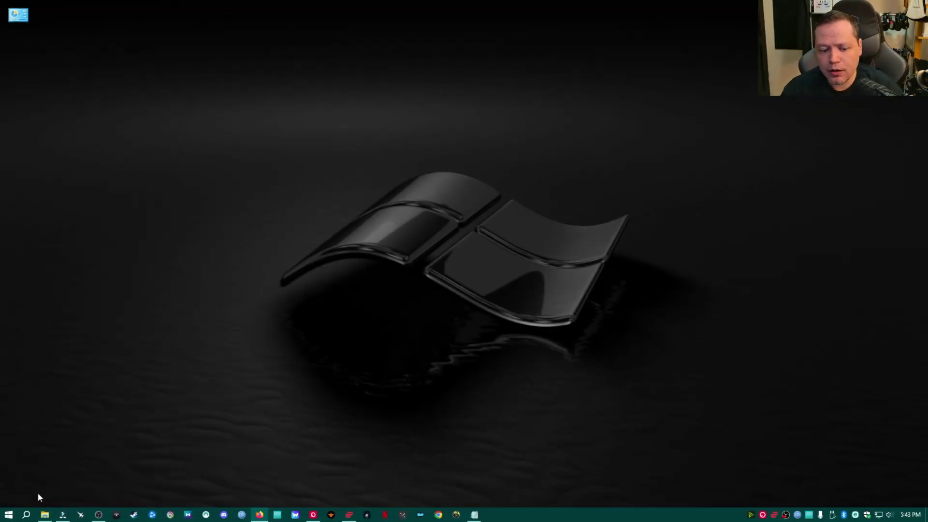
- Open an administrator Command Prompt, close the extra console, and centre the window
{"action": "left_click", "coordinate": [27, 515]}
{"action": "type", "text": "c"}
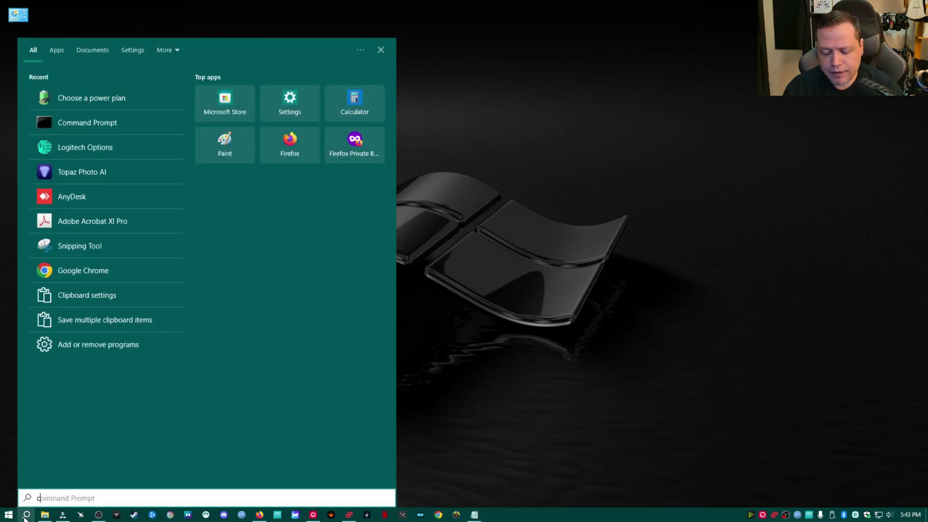
{"action": "type", "text": "md"}
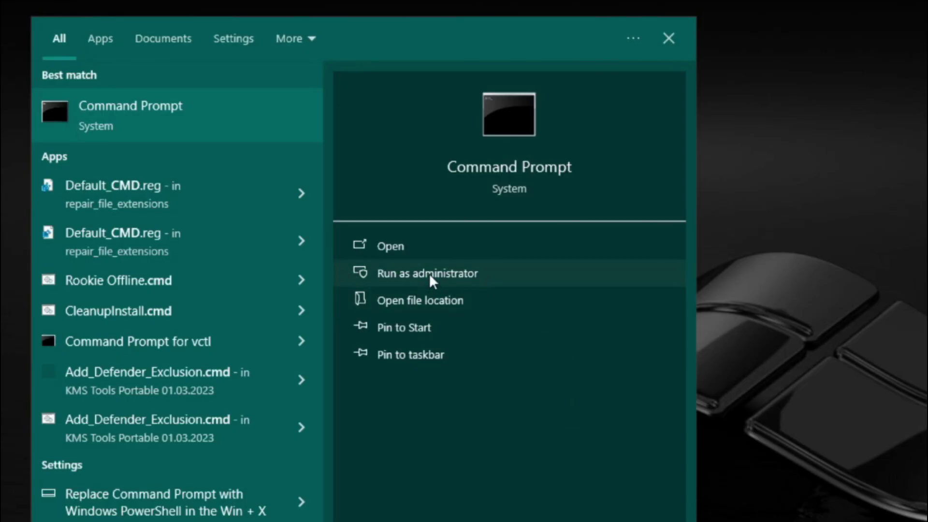
{"action": "left_click", "coordinate": [429, 274]}
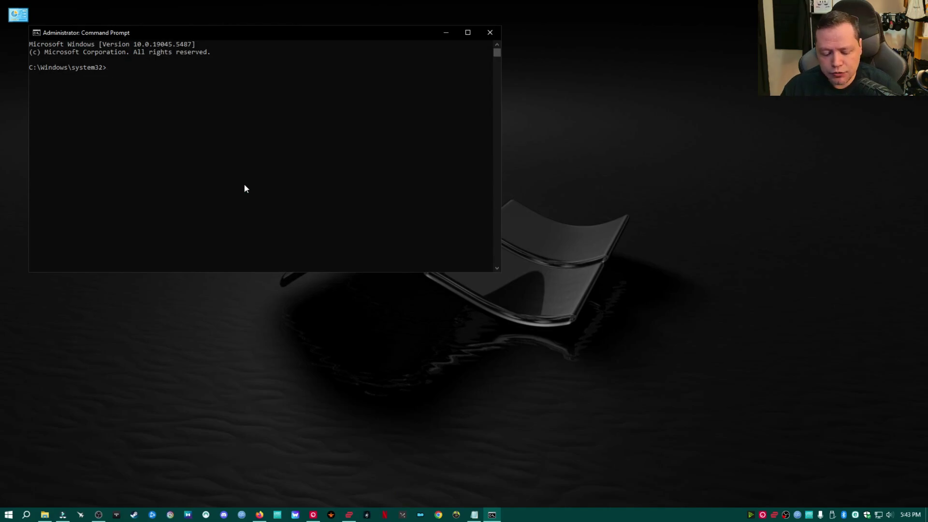
{"action": "key", "text": "super+r"}
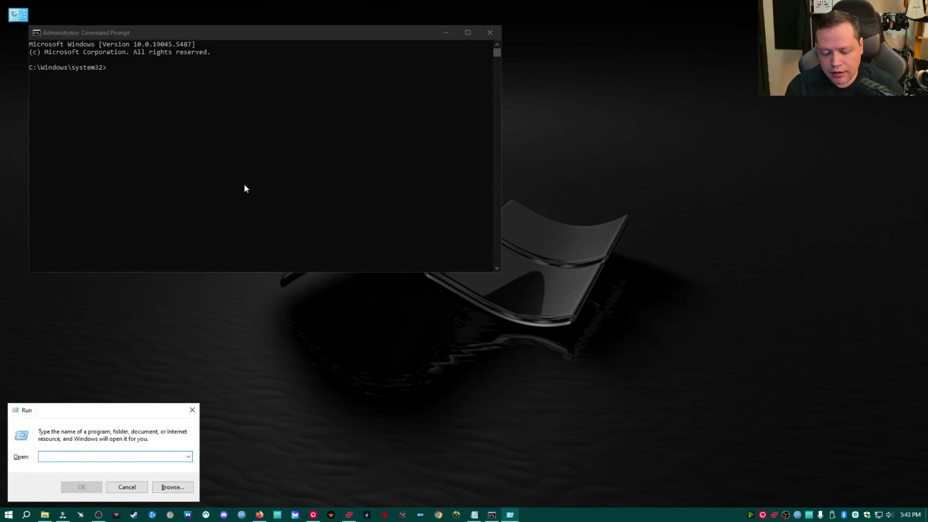
{"action": "type", "text": "cmd"}
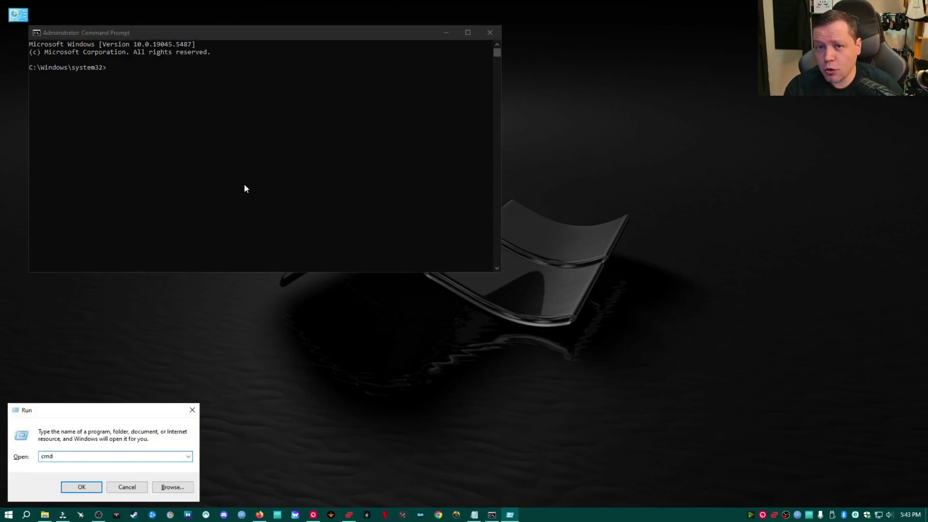
{"action": "key", "text": "ctrl+shift+Return"}
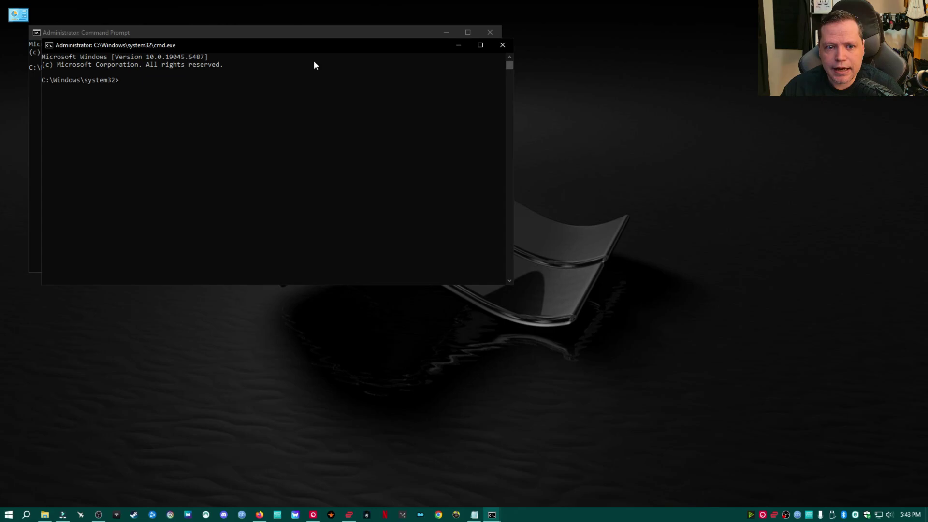
{"action": "left_click", "coordinate": [503, 45]}
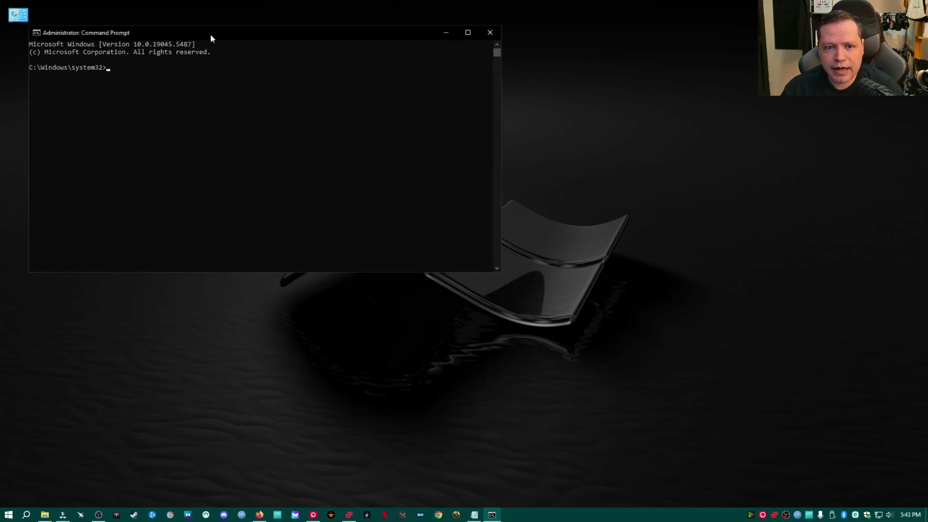
{"action": "left_click_drag", "start_coordinate": [210, 33], "coordinate": [375, 125]}
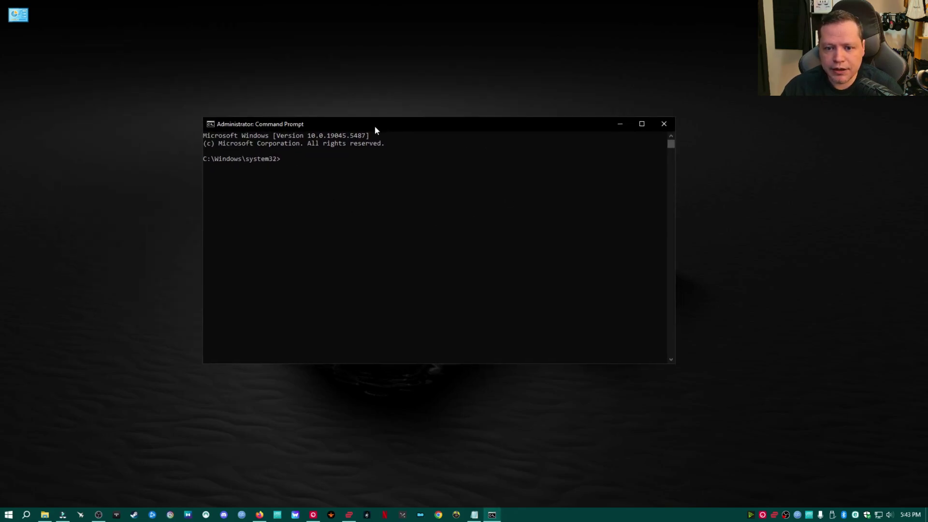
- Run powercfg -duplicatescheme e9a42b02-d5df-448d-aa00-03f14749eb61 from Notepad in the admin prompt
{"action": "left_click", "coordinate": [476, 516]}
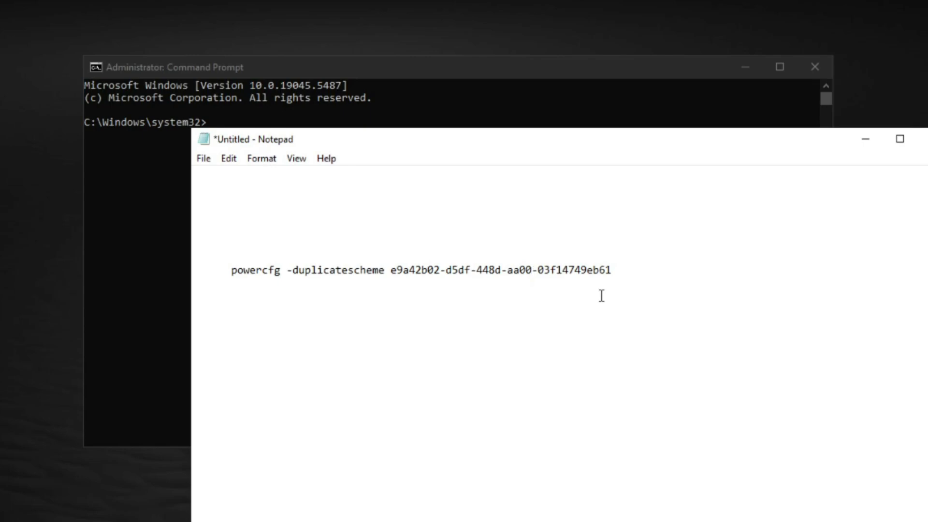
{"action": "left_click_drag", "start_coordinate": [624, 271], "coordinate": [233, 274]}
{"action": "key", "text": "ctrl+c"}
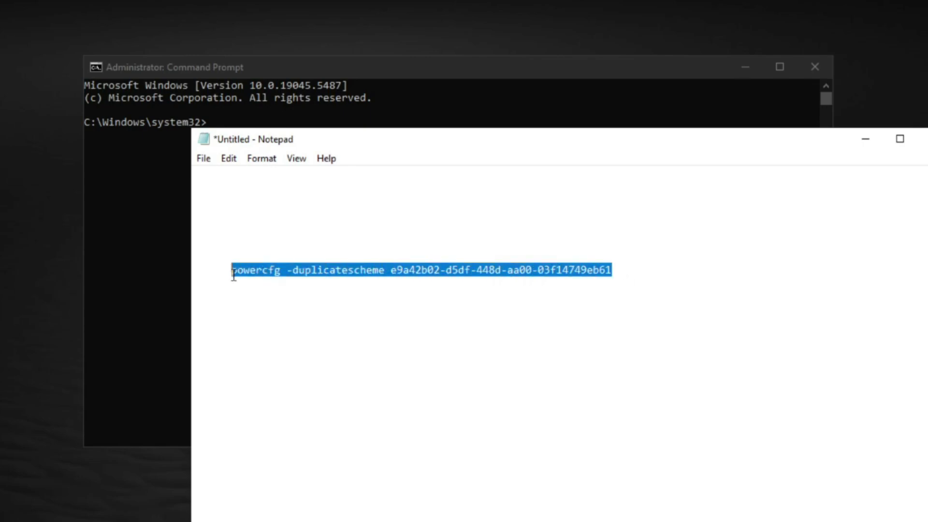
{"action": "left_click", "coordinate": [145, 199]}
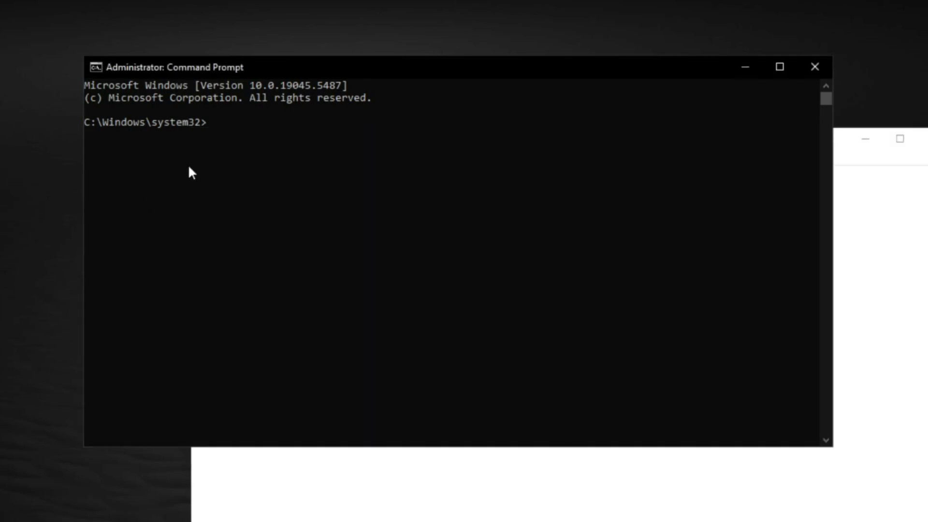
{"action": "key", "text": "ctrl+v"}
{"action": "key", "text": "Return"}
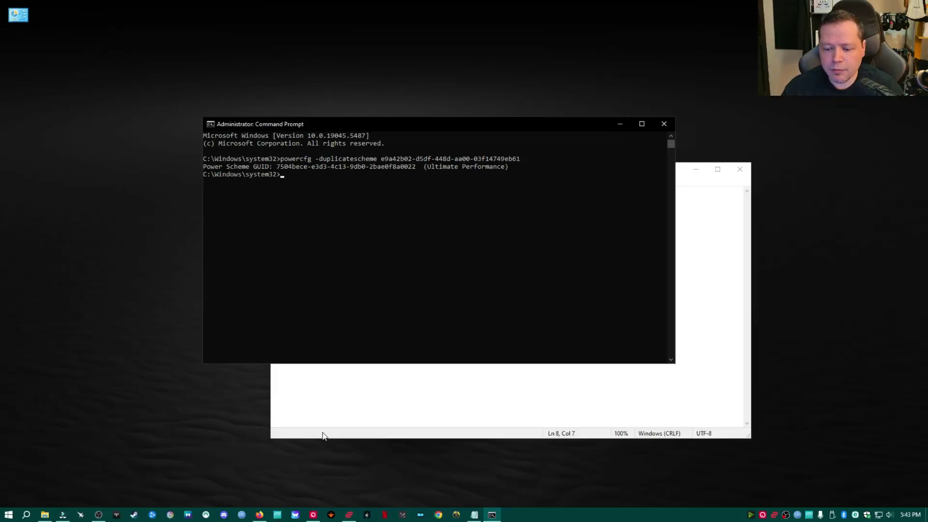
{"action": "left_click", "coordinate": [32, 515]}
- Search 'power', open Choose a power plan, and select Ultimate Performance
{"action": "type", "text": "power"}
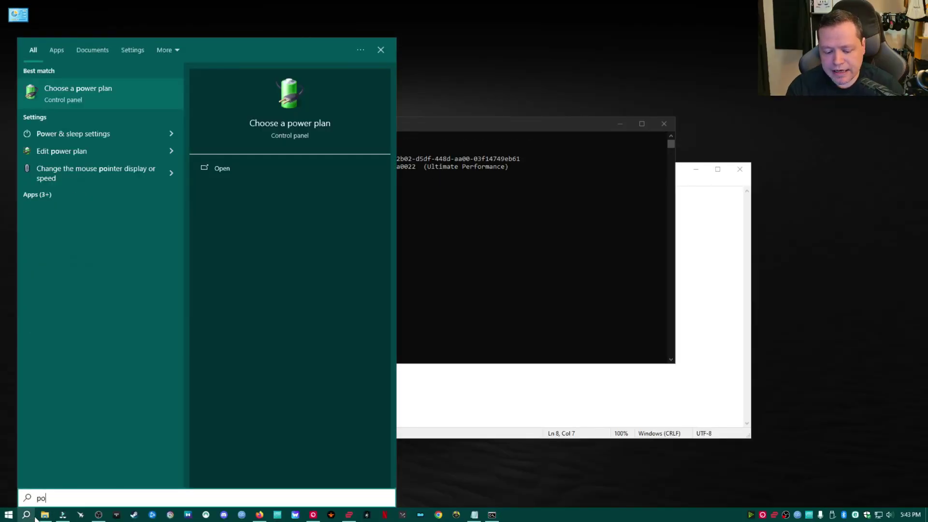
{"action": "left_click", "coordinate": [63, 97]}
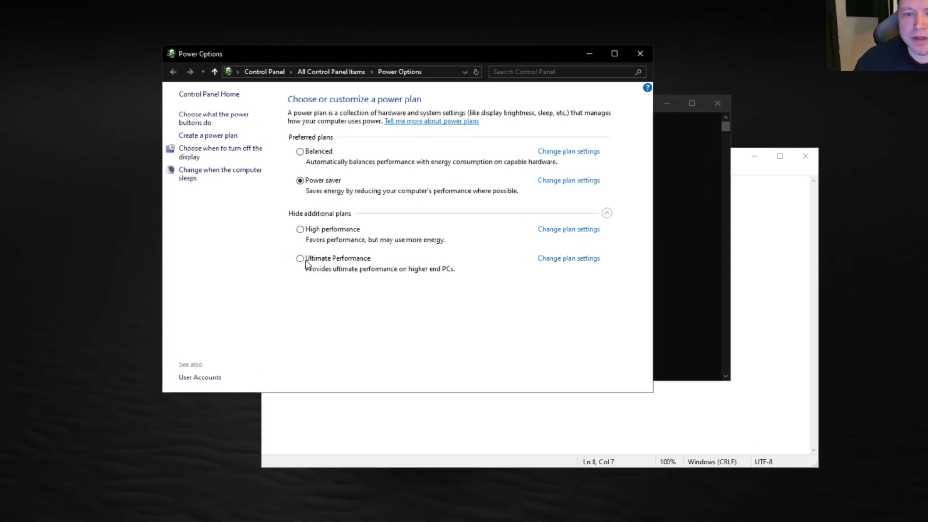
{"action": "left_click", "coordinate": [303, 258]}
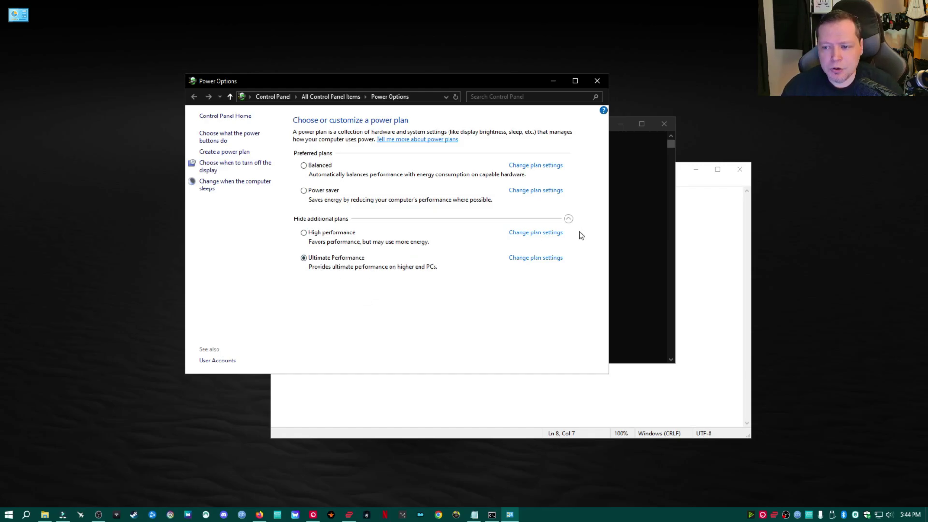
- Try High performance, view Ultimate Performance settings without saving, then reselect Ultimate Performance
{"action": "left_click", "coordinate": [622, 234]}
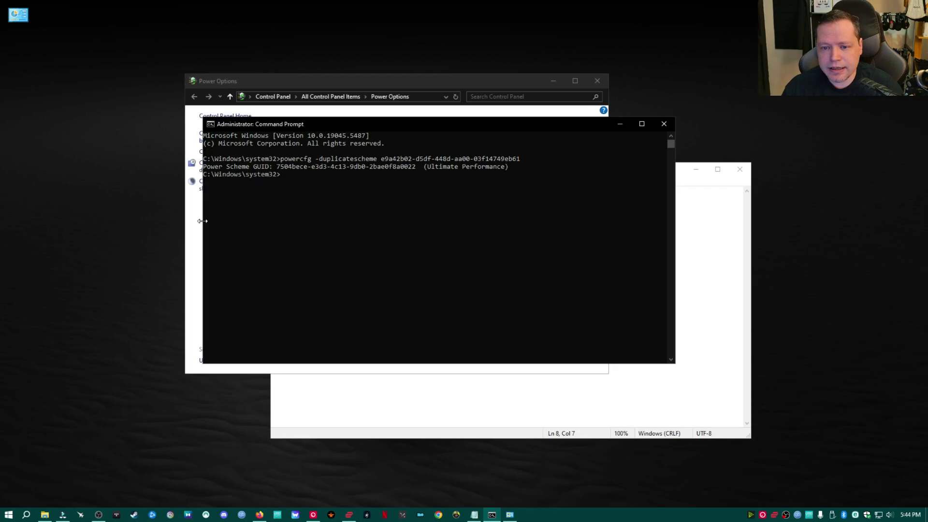
{"action": "left_click", "coordinate": [388, 113]}
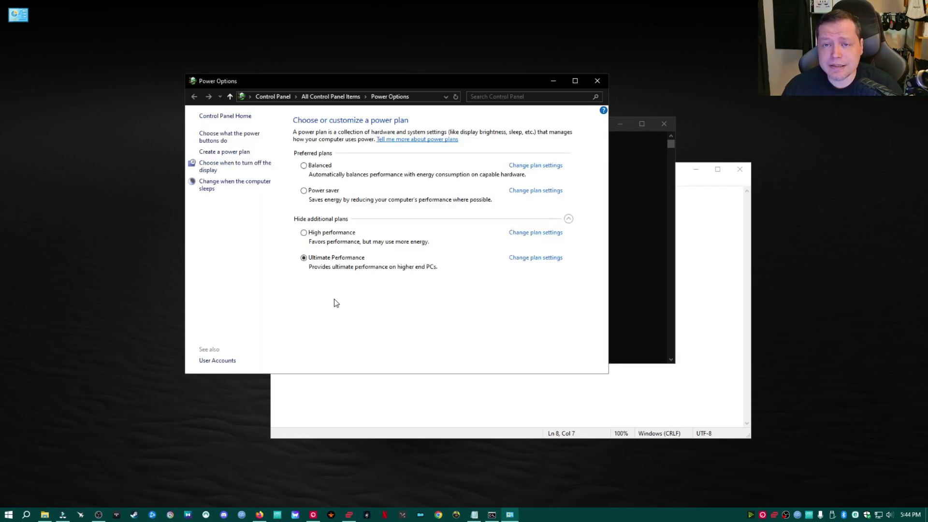
{"action": "left_click", "coordinate": [304, 233]}
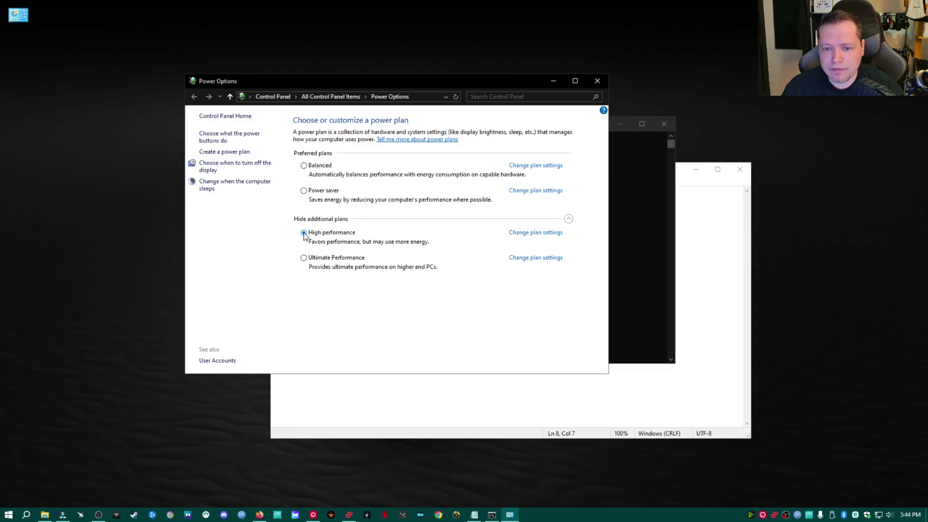
{"action": "left_click", "coordinate": [548, 259]}
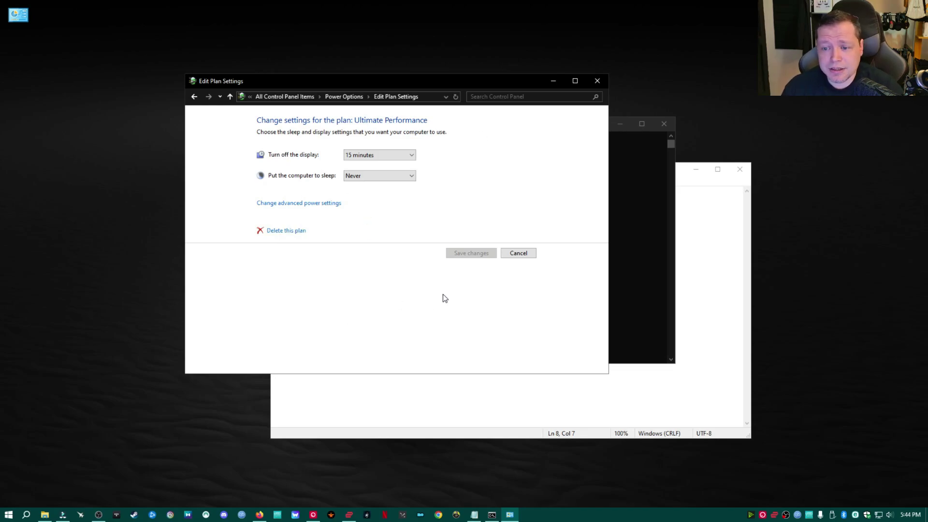
{"action": "left_click", "coordinate": [517, 255]}
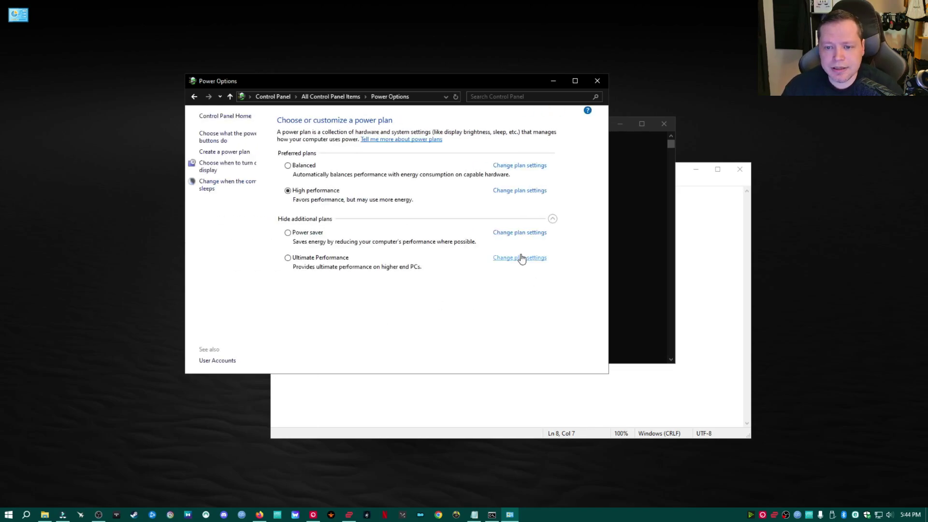
{"action": "left_click", "coordinate": [304, 257]}
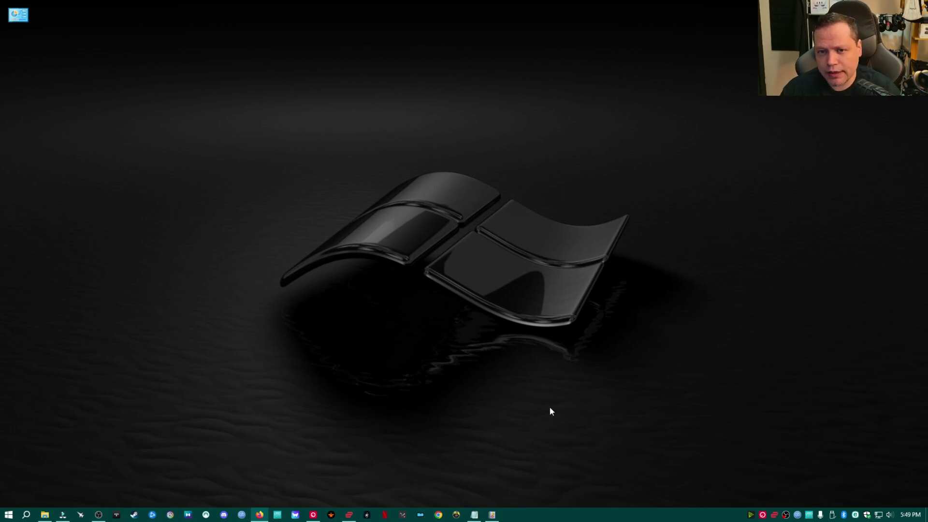
{"action": "left_click", "coordinate": [493, 515]}
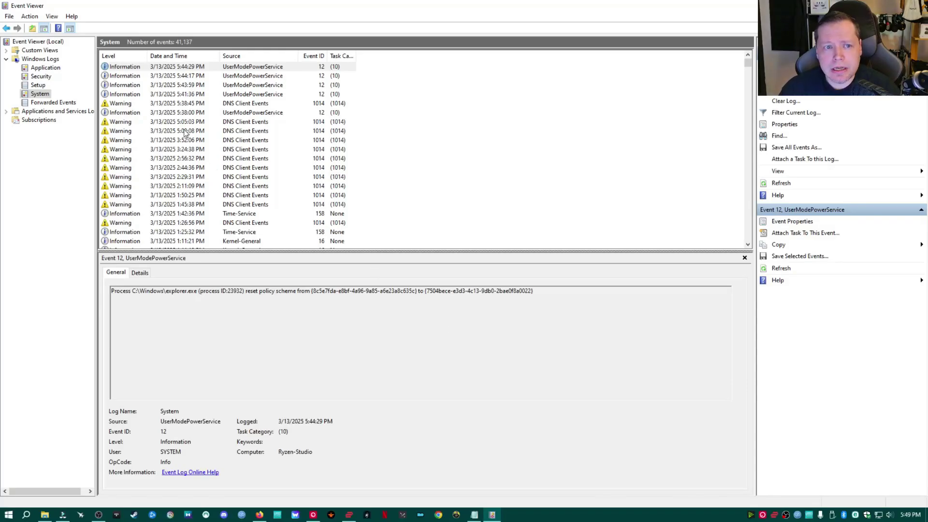
{"action": "scroll", "coordinate": [153, 102], "scroll_direction": "down", "scroll_amount": 10}
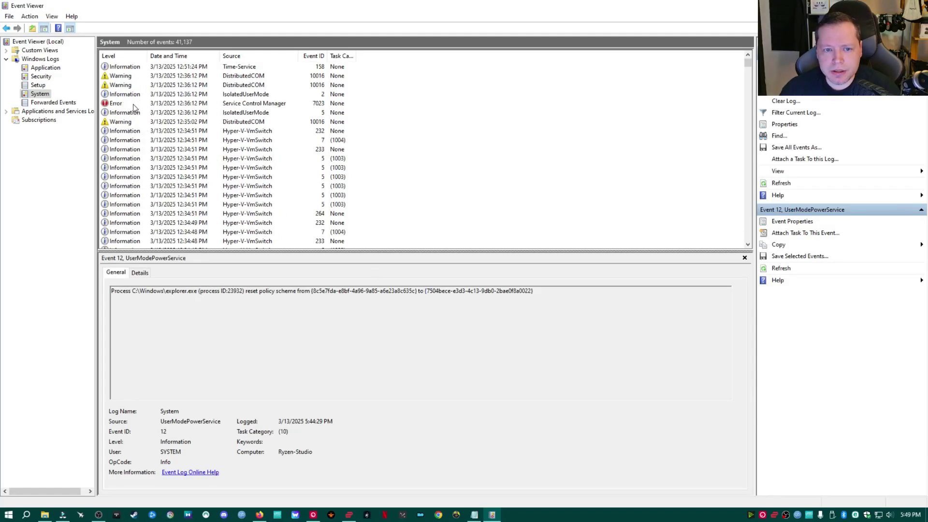
{"action": "left_click", "coordinate": [137, 103]}
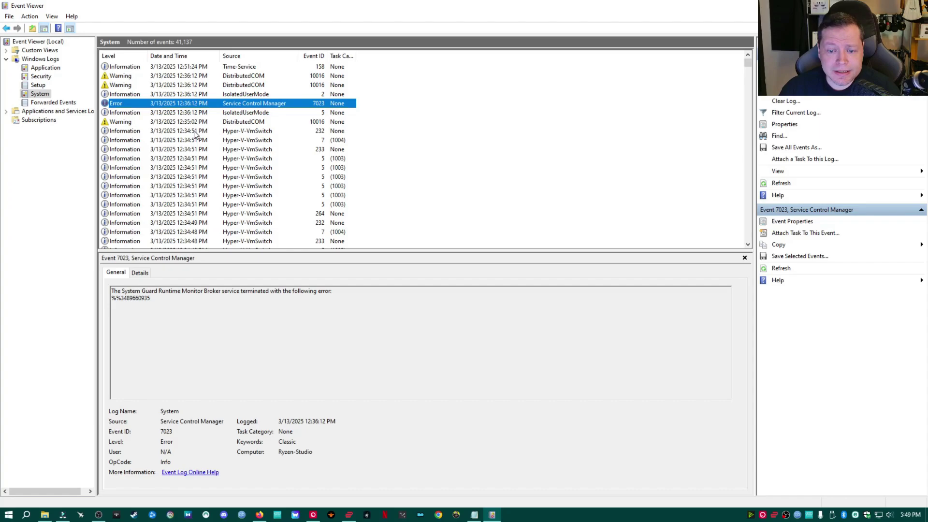
{"action": "left_click", "coordinate": [212, 124]}
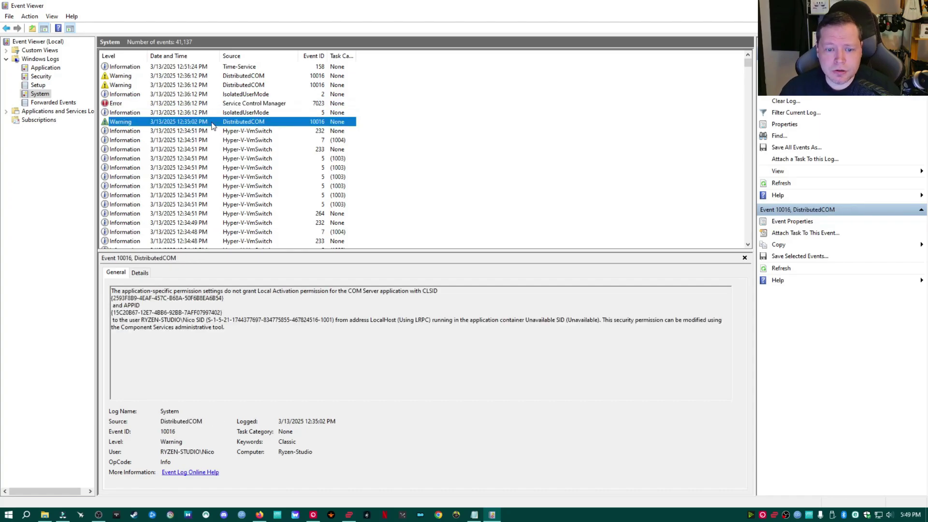
{"action": "scroll", "coordinate": [213, 126], "scroll_direction": "up", "scroll_amount": 7}
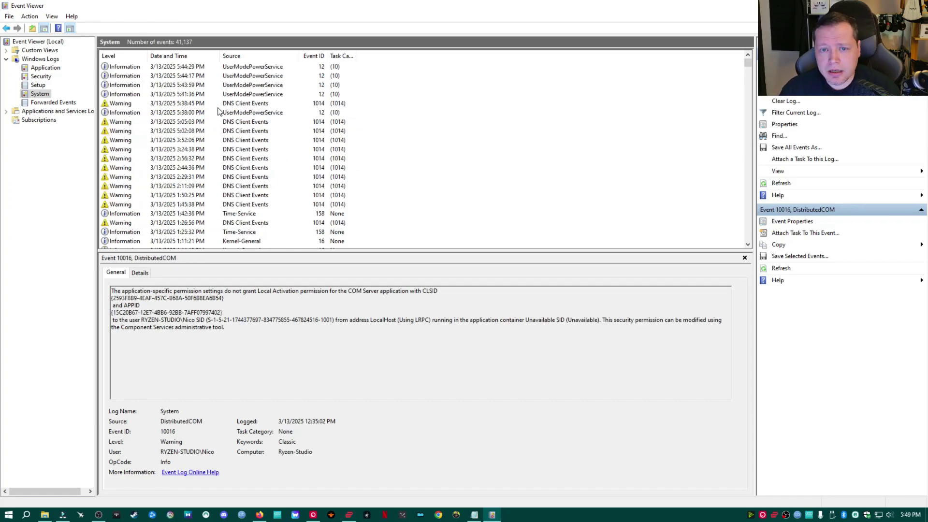
{"action": "left_click", "coordinate": [219, 104]}
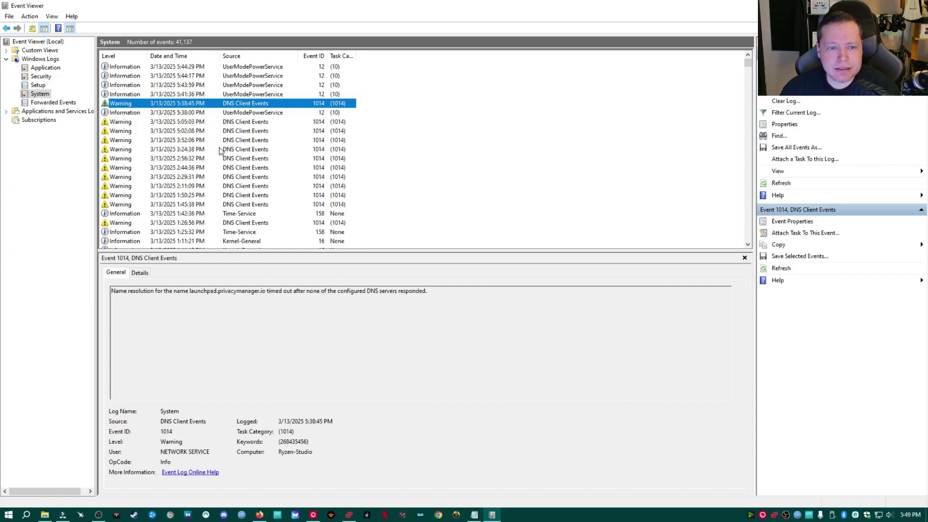
{"action": "scroll", "coordinate": [220, 150], "scroll_direction": "down", "scroll_amount": 2}
{"action": "left_click", "coordinate": [212, 194]}
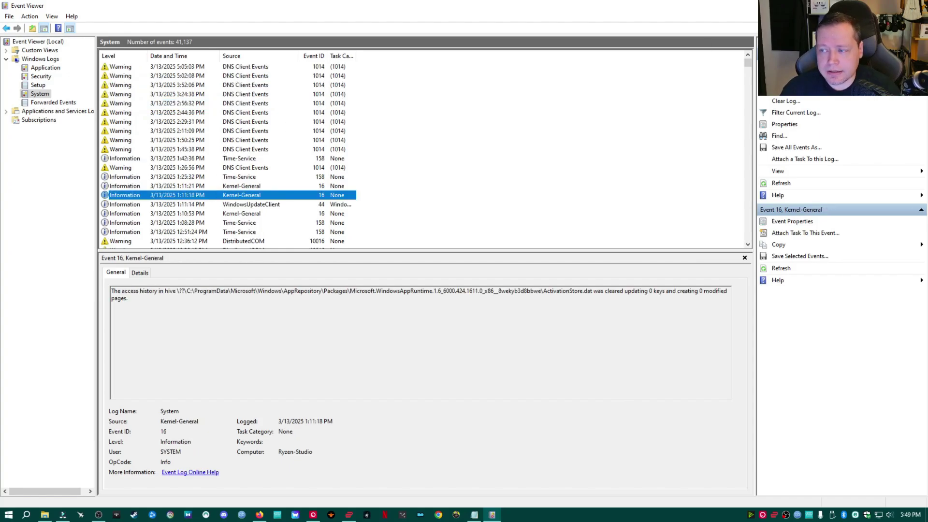
{"action": "left_click", "coordinate": [916, 6]}
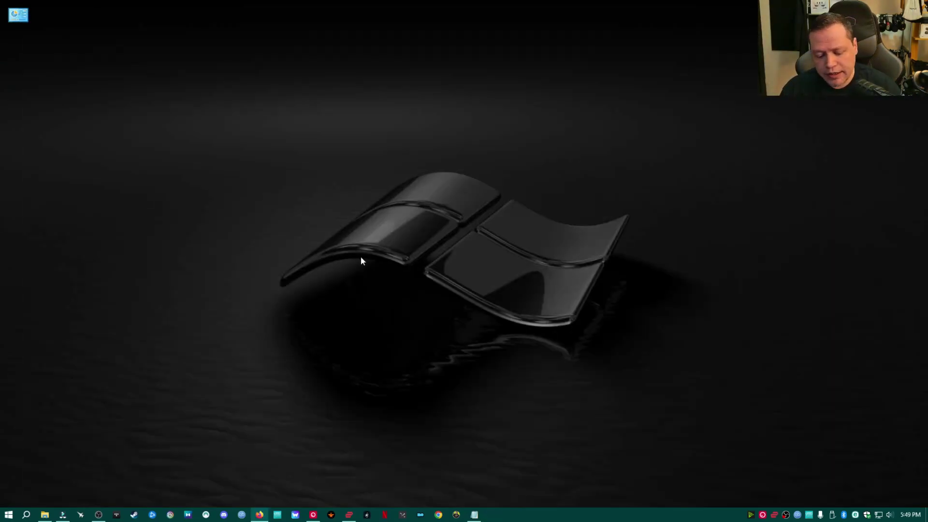
- Launch Reliability Monitor by running perfmon /rel from the Run box
{"action": "key", "text": "super+r"}
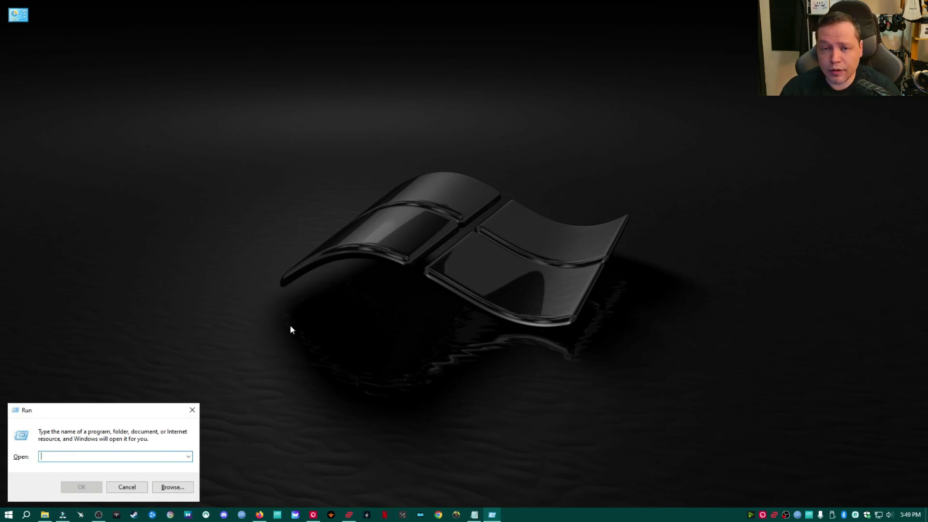
{"action": "left_click", "coordinate": [476, 516]}
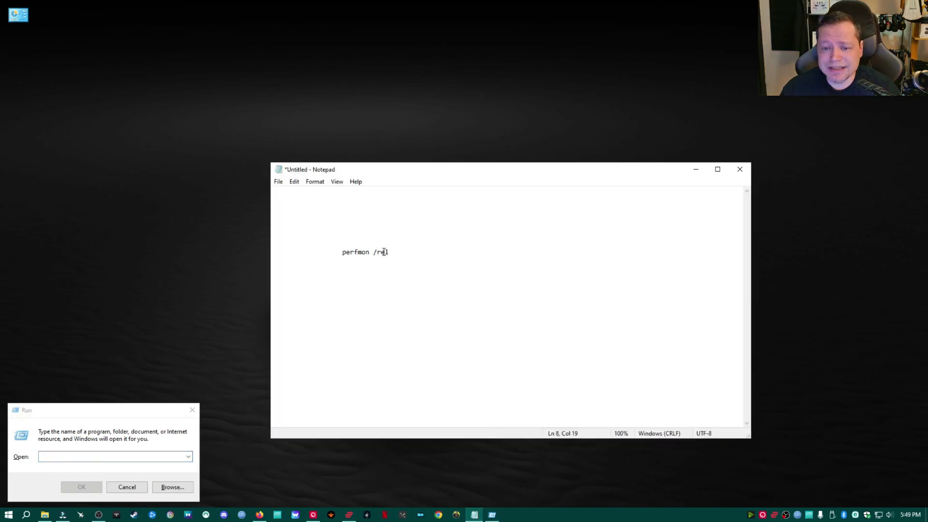
{"action": "left_click", "coordinate": [115, 456]}
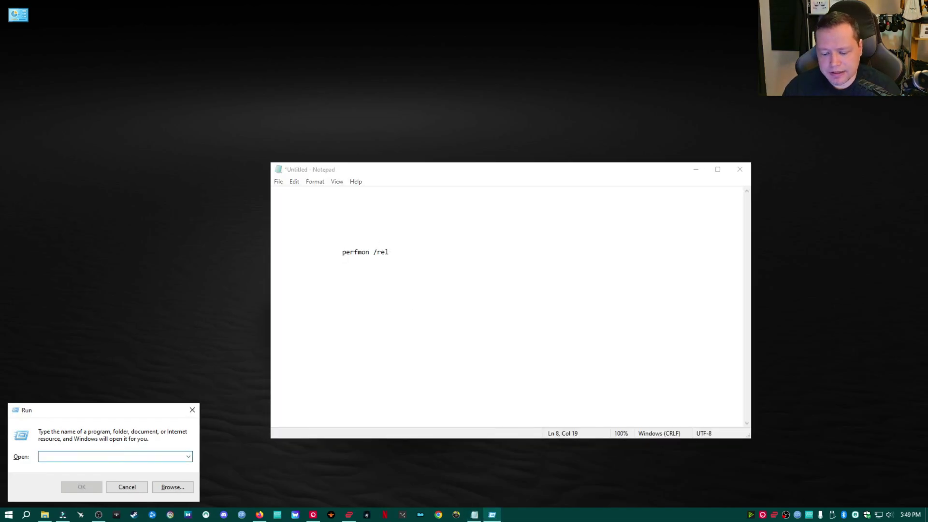
{"action": "type", "text": "perfm"}
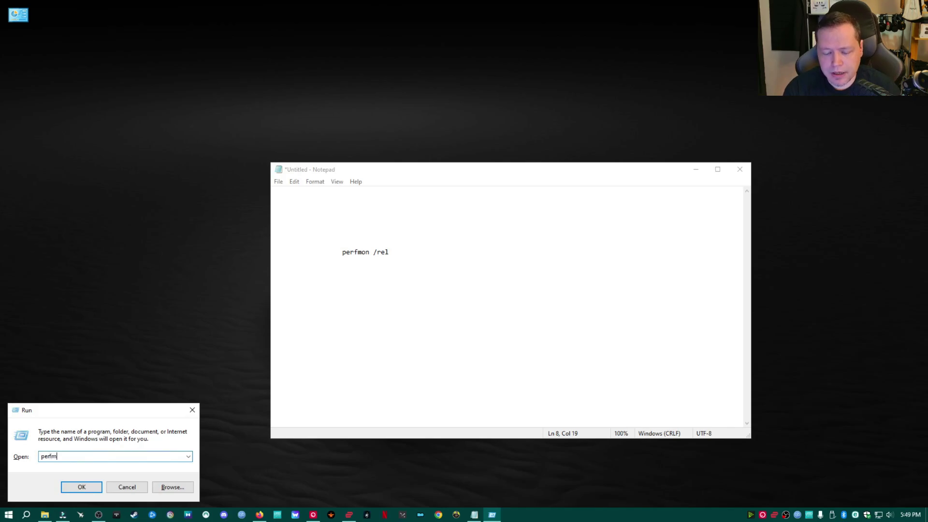
{"action": "type", "text": "on /rel"}
{"action": "key", "text": "Return"}
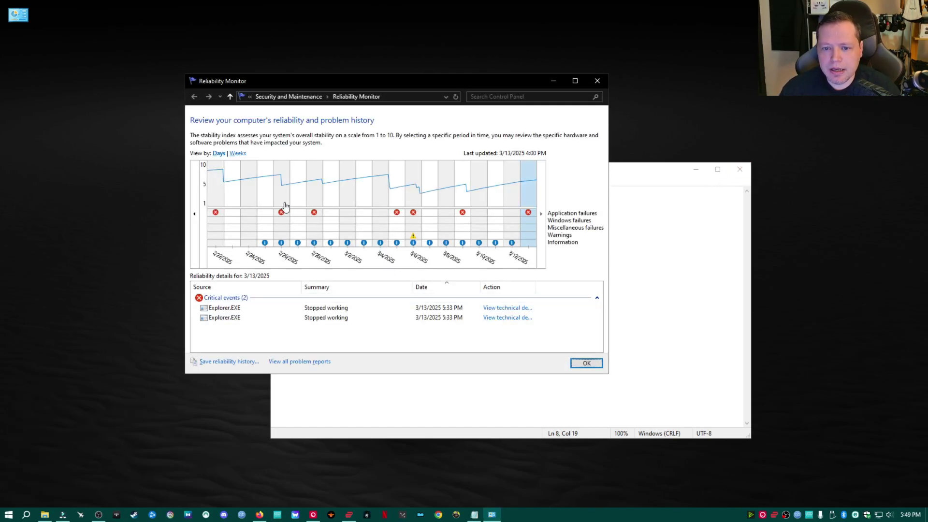
- Browse reliability days from 3/6 back to 2/26/2025, then show the perfmon /rel note
{"action": "left_click", "coordinate": [414, 218]}
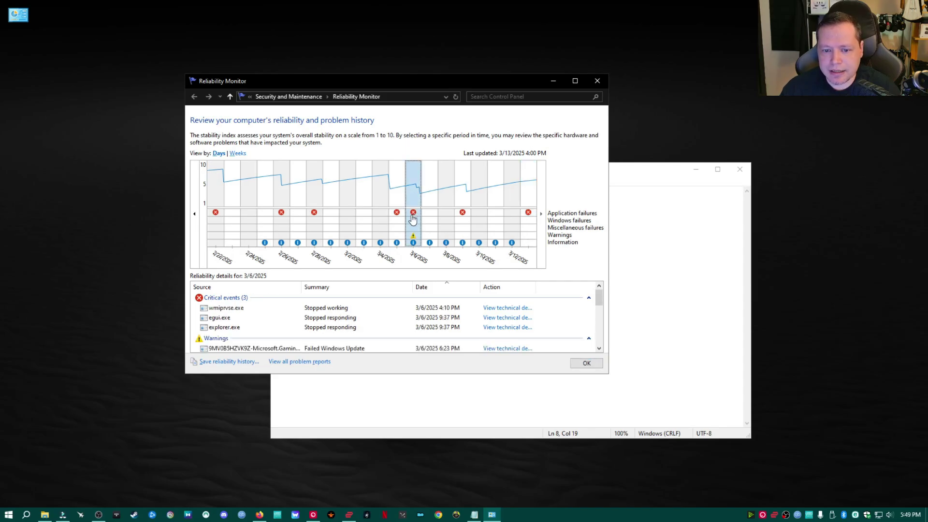
{"action": "scroll", "coordinate": [460, 312], "scroll_direction": "down", "scroll_amount": 3}
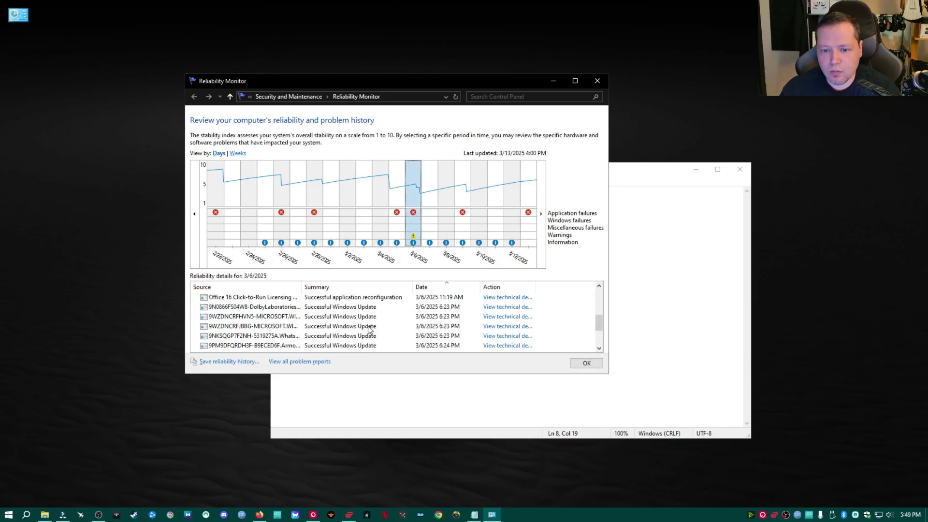
{"action": "scroll", "coordinate": [414, 323], "scroll_direction": "up", "scroll_amount": 3}
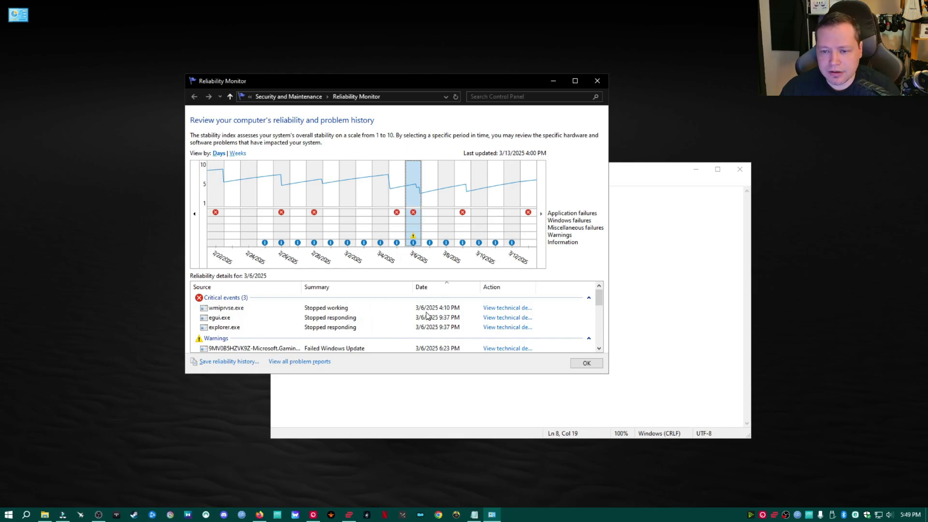
{"action": "left_click", "coordinate": [399, 221]}
{"action": "left_click", "coordinate": [318, 218]}
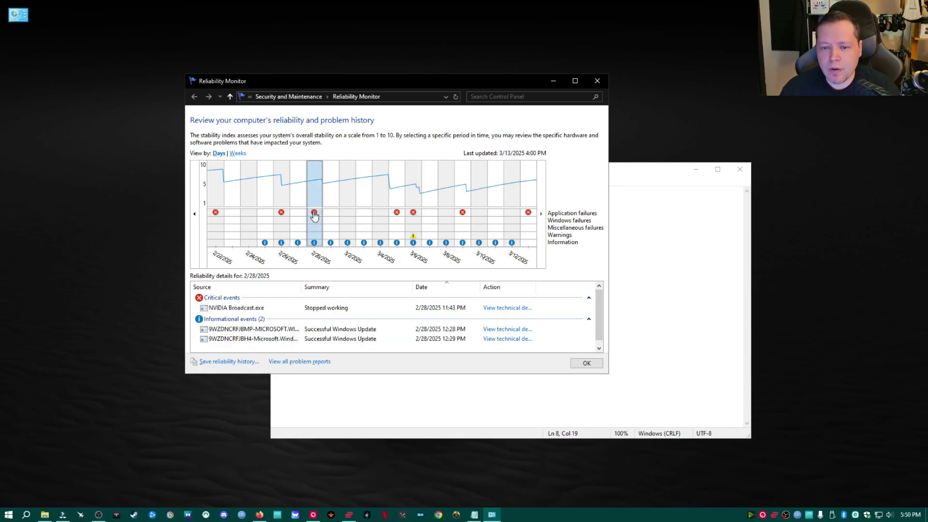
{"action": "left_click", "coordinate": [281, 215]}
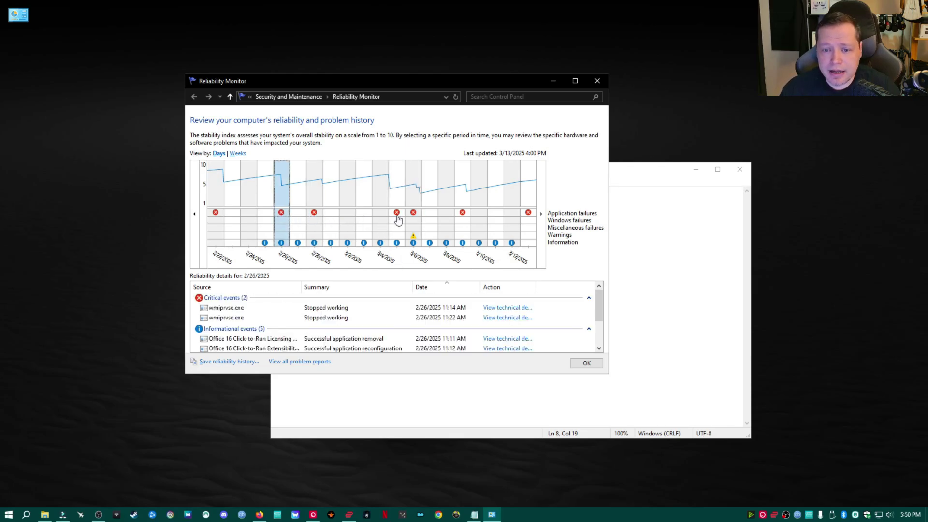
{"action": "left_click", "coordinate": [474, 515]}
{"action": "left_click", "coordinate": [431, 338]}
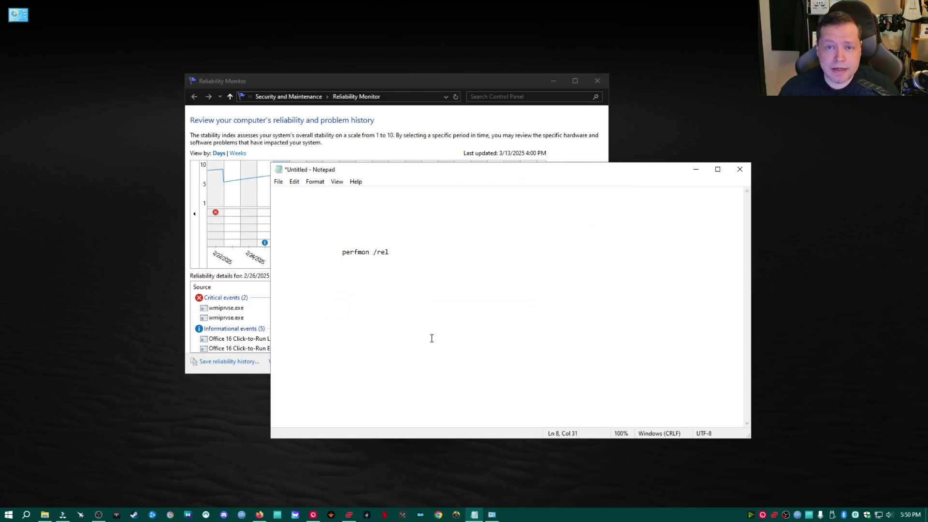
- Bring up Reliability Monitor, then the Firefox YouTube channel page, and show the desktop with Win+D
{"action": "left_click", "coordinate": [410, 126]}
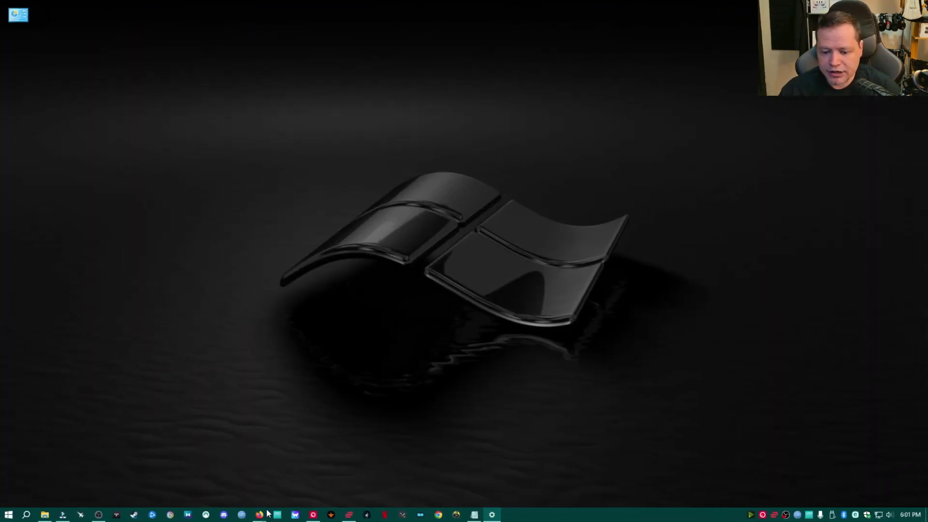
{"action": "mouse_move", "coordinate": [259, 514]}
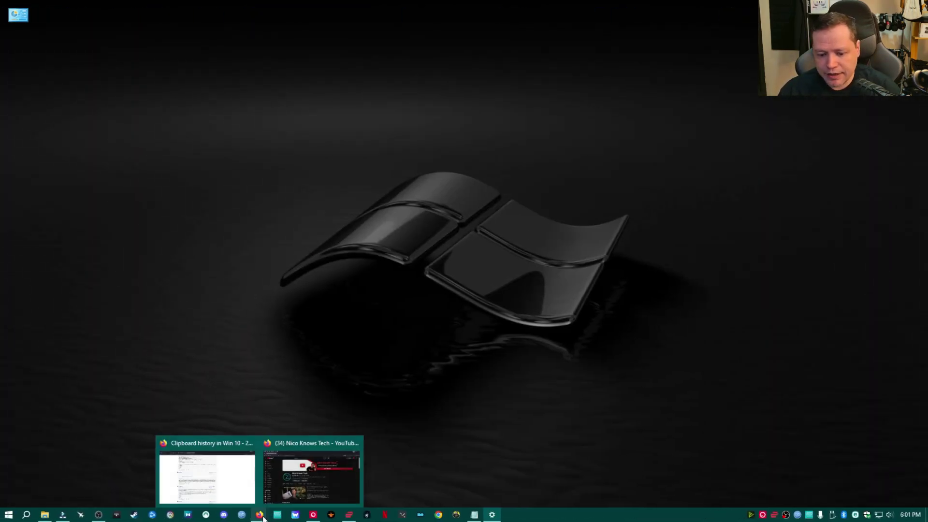
{"action": "left_click", "coordinate": [309, 485]}
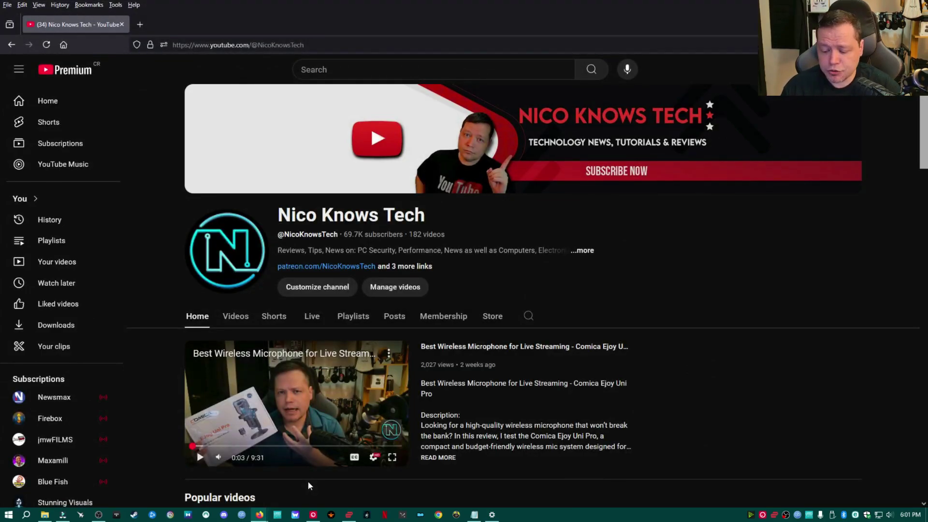
{"action": "key", "text": "super+d"}
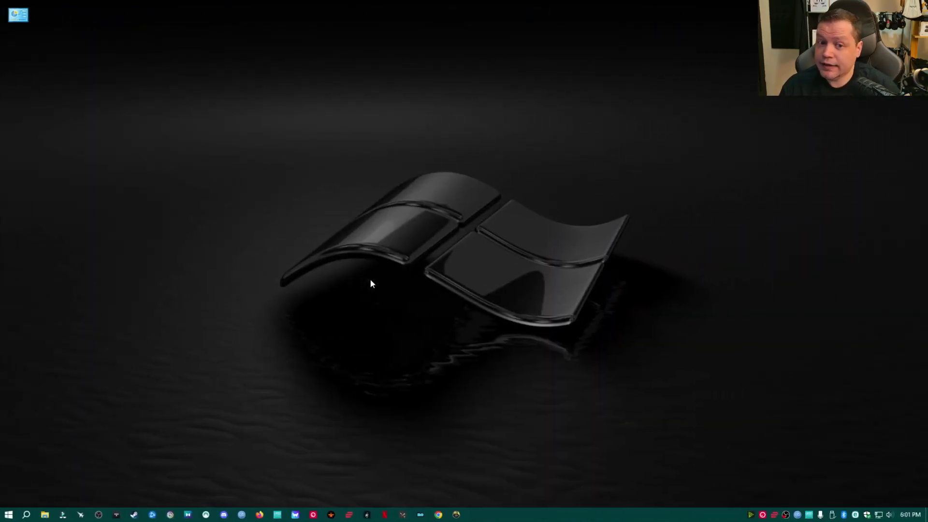
- Switch to Desktop 1 in Task View, close Desktops 4, 3 and 2, then show the empty desktop
{"action": "key", "text": "super+Tab"}
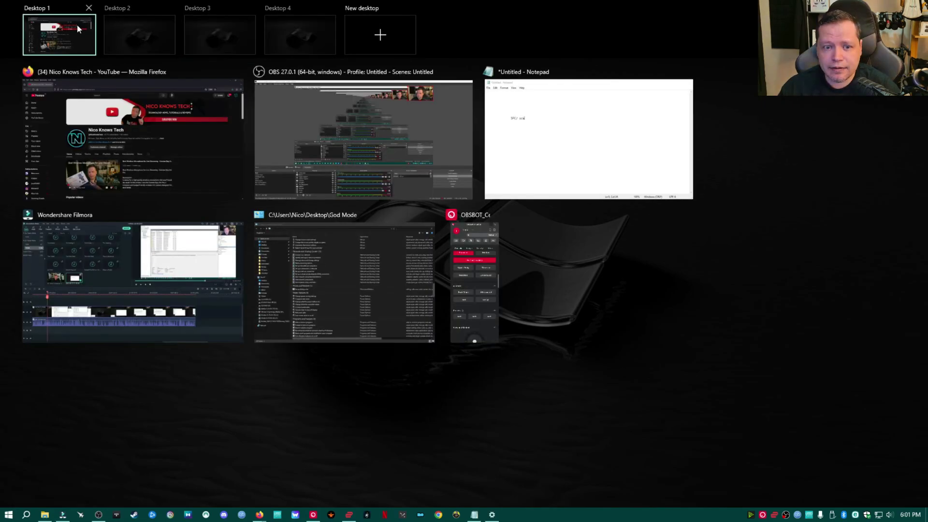
{"action": "left_click", "coordinate": [77, 24]}
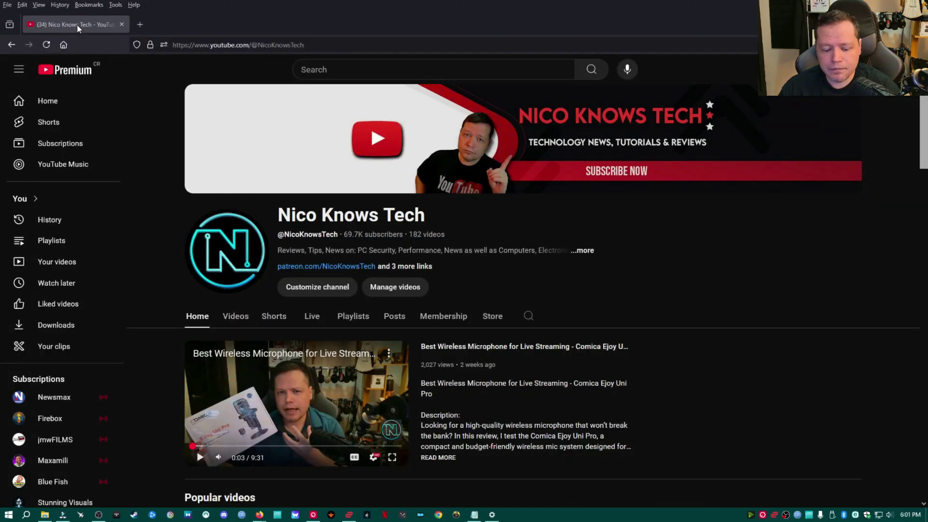
{"action": "key", "text": "super+Tab"}
{"action": "mouse_move", "coordinate": [242, 23]}
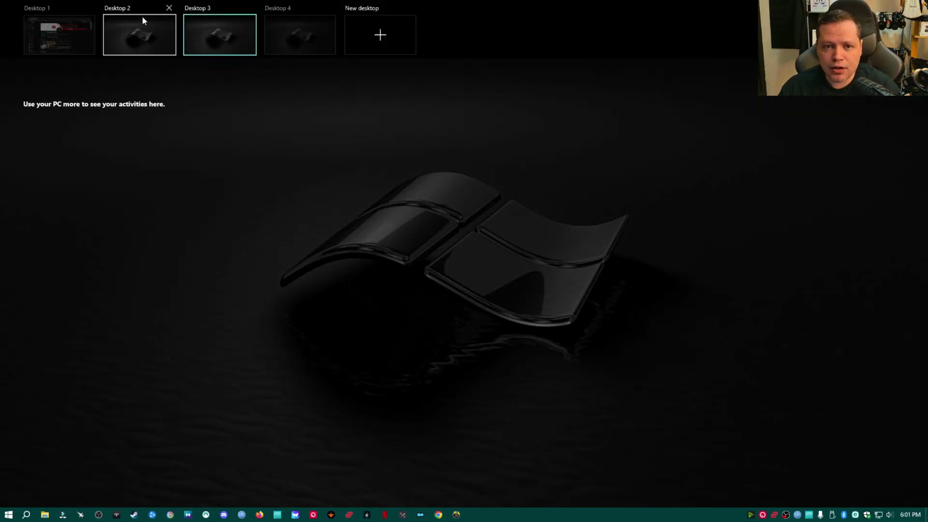
{"action": "mouse_move", "coordinate": [330, 9]}
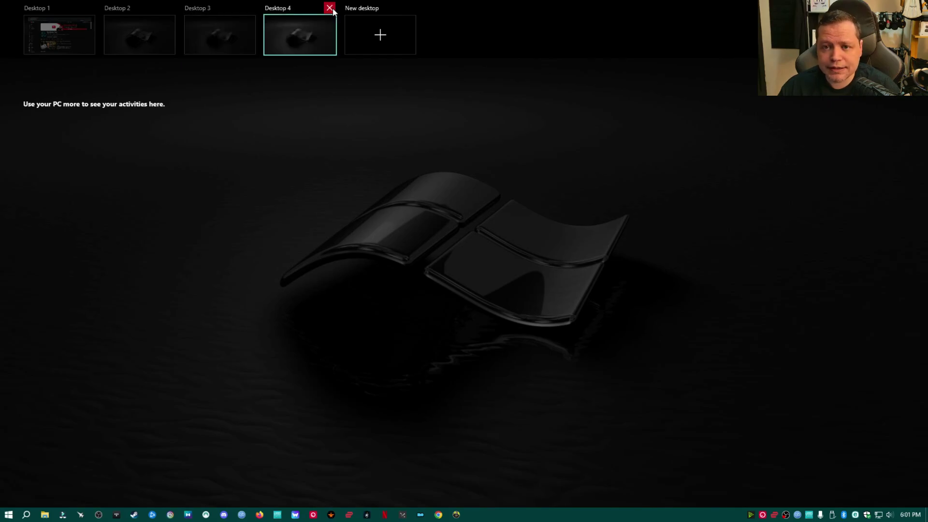
{"action": "left_click", "coordinate": [330, 9]}
{"action": "left_click", "coordinate": [249, 8]}
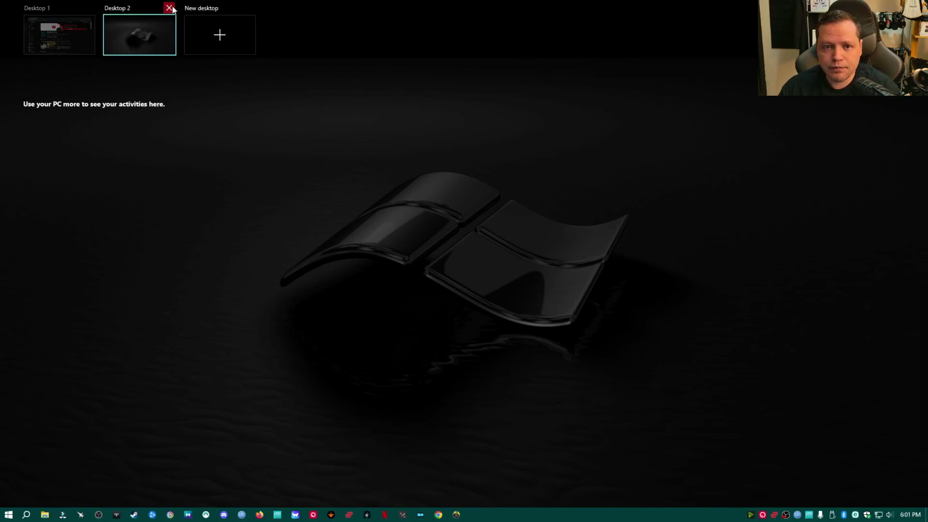
{"action": "left_click", "coordinate": [169, 8]}
{"action": "left_click", "coordinate": [402, 413]}
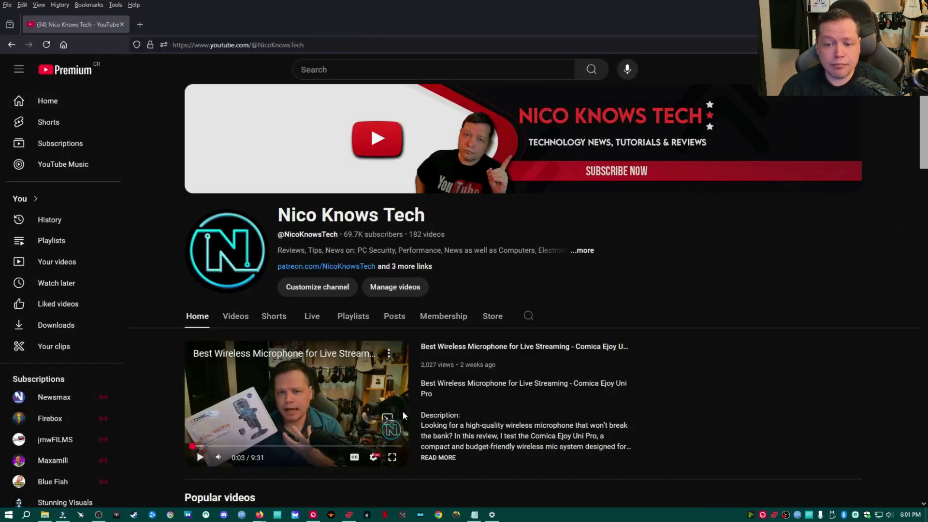
{"action": "key", "text": "super+d"}
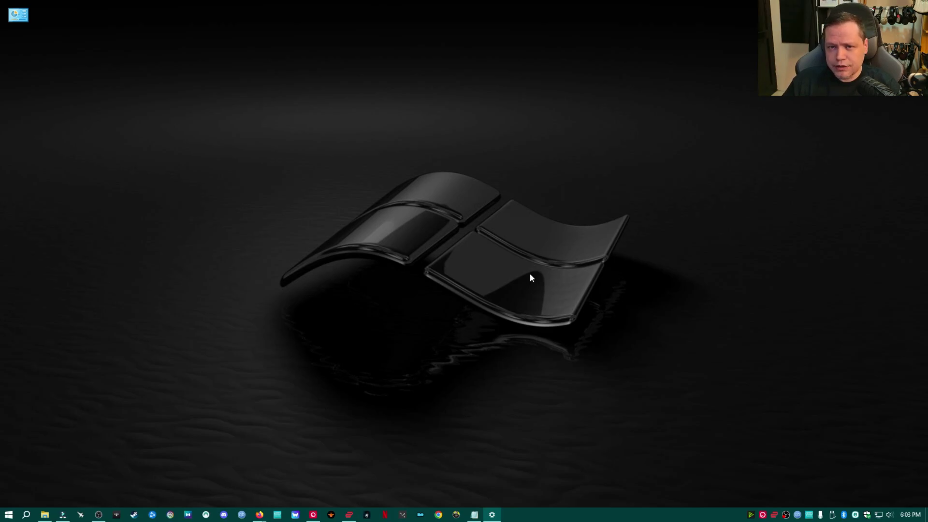
- Launch CMD as administrator via Win+R and search, closing the extra CMD.exe window
{"action": "key", "text": "super+r"}
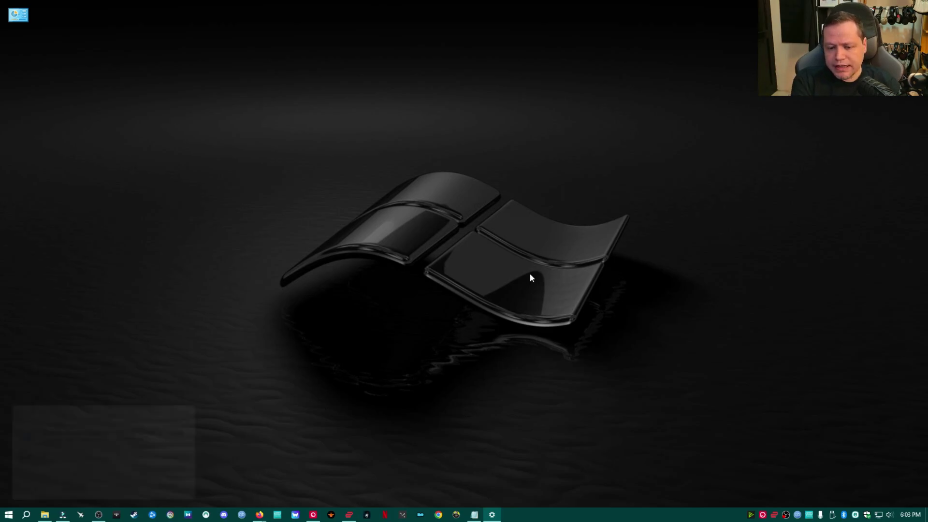
{"action": "type", "text": "CMD"}
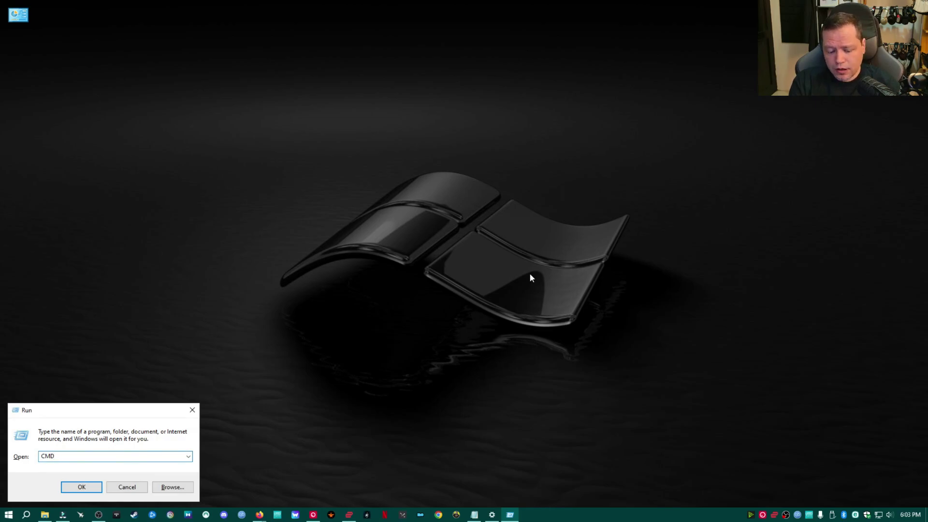
{"action": "key", "text": "ctrl+shift+Return"}
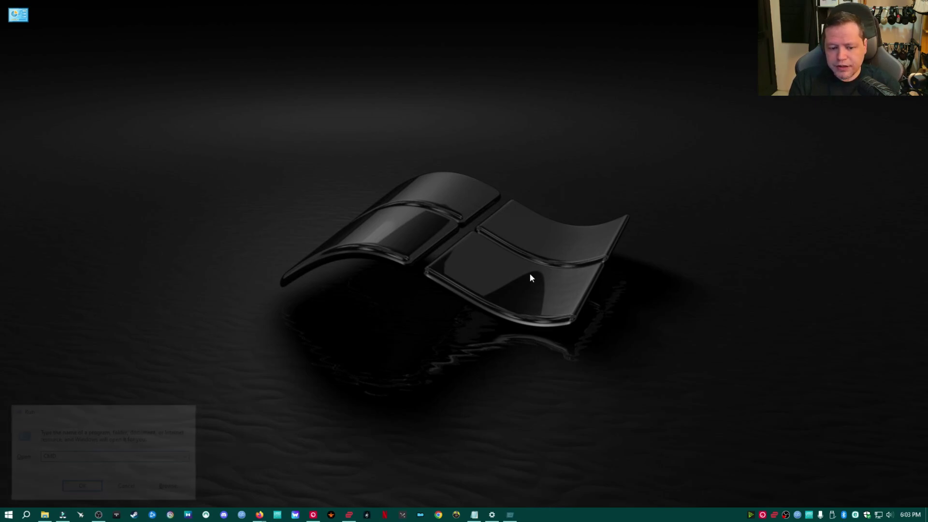
{"action": "left_click", "coordinate": [25, 516]}
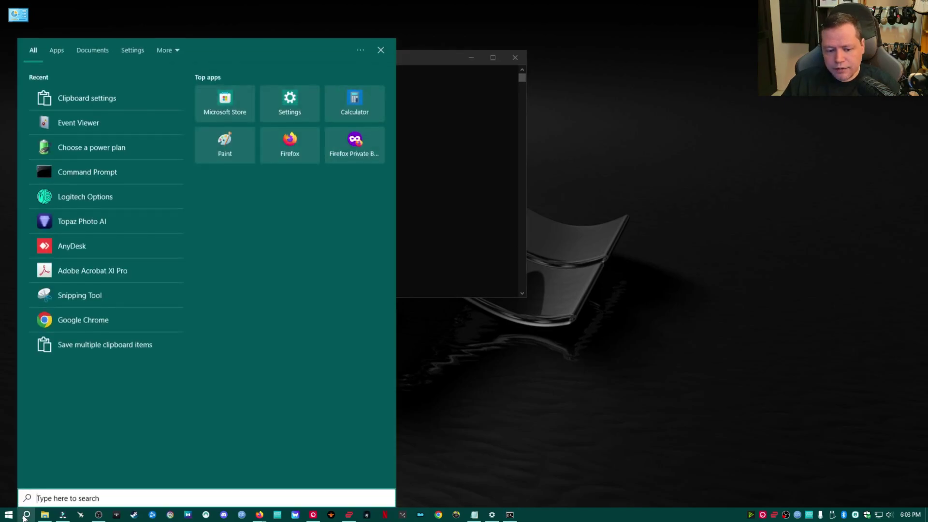
{"action": "type", "text": "cmd"}
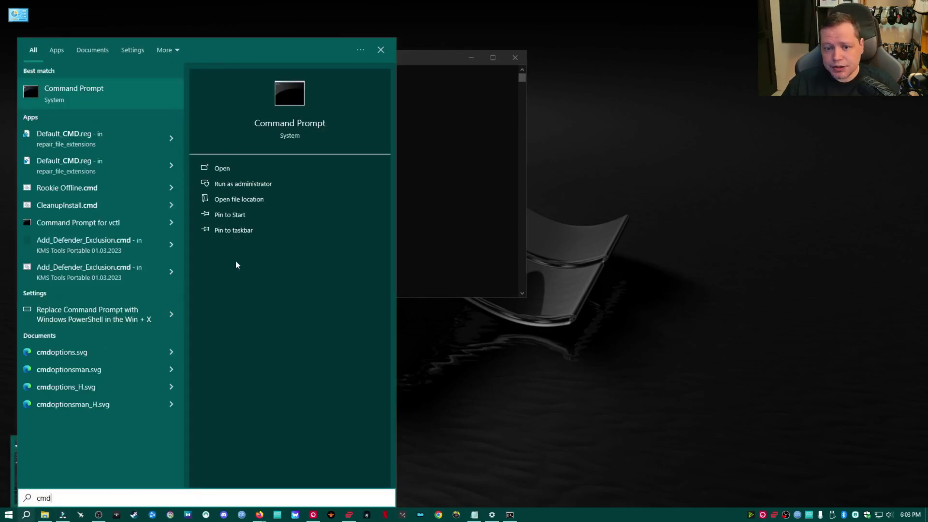
{"action": "left_click", "coordinate": [262, 184]}
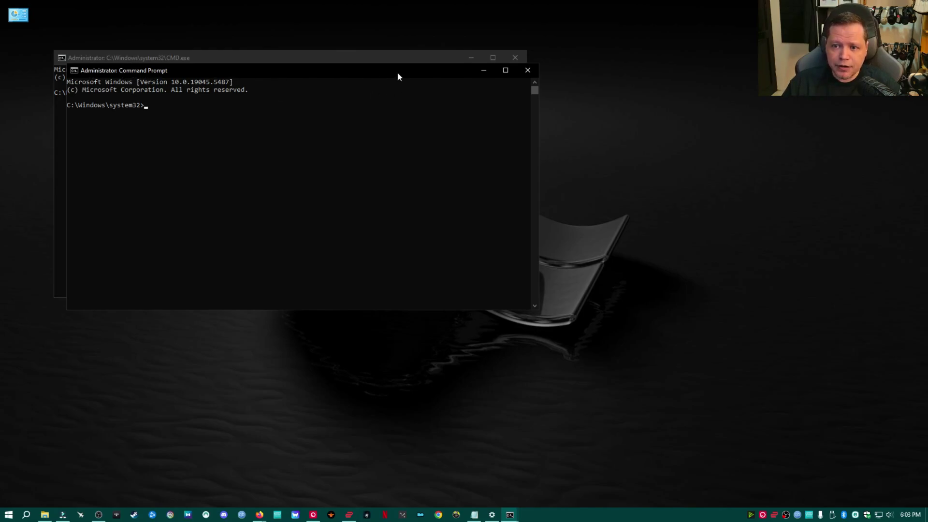
{"action": "left_click", "coordinate": [515, 58]}
{"action": "left_click", "coordinate": [331, 122]}
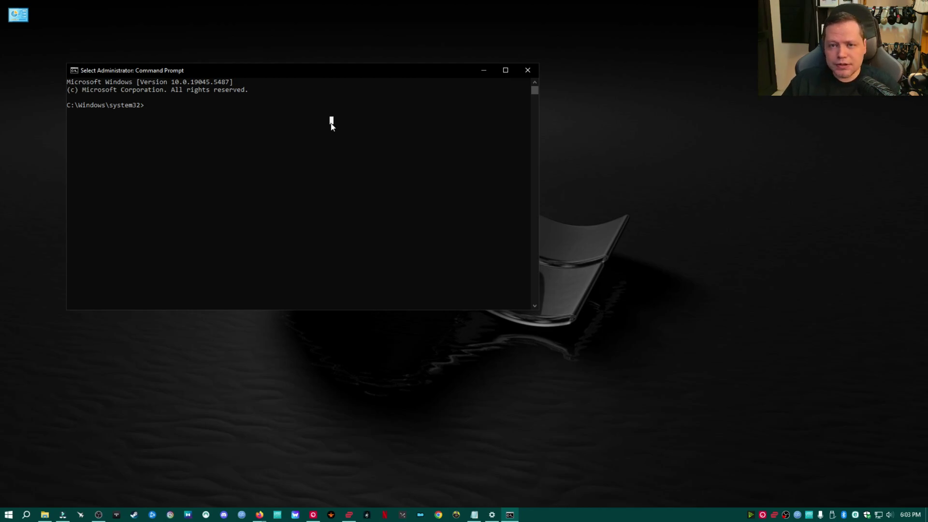
- Run SFC /scannow in the administrator Command Prompt
{"action": "type", "text": "SFC"}
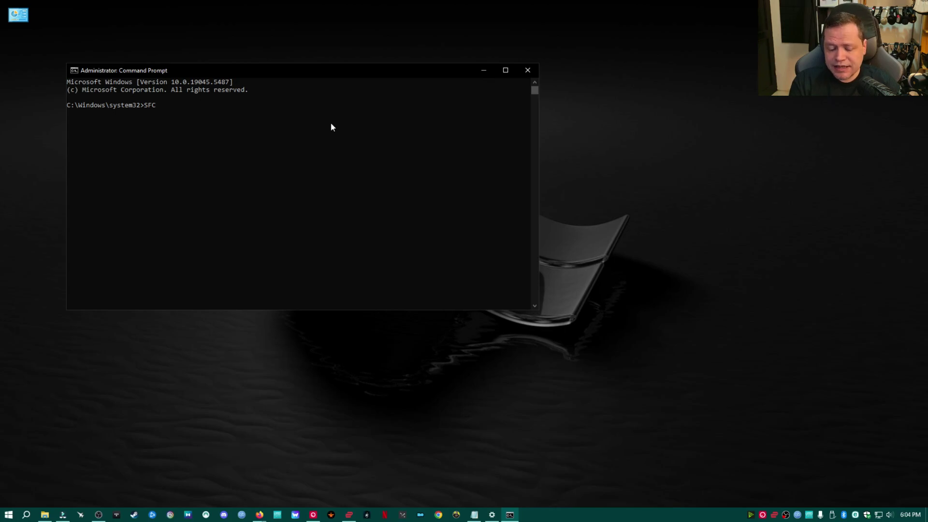
{"action": "type", "text": " /scannow"}
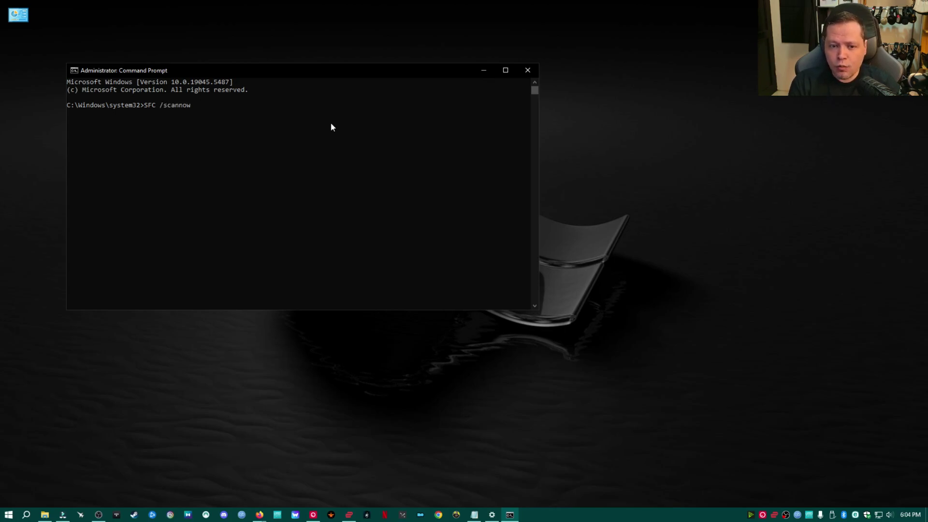
{"action": "key", "text": "Return"}
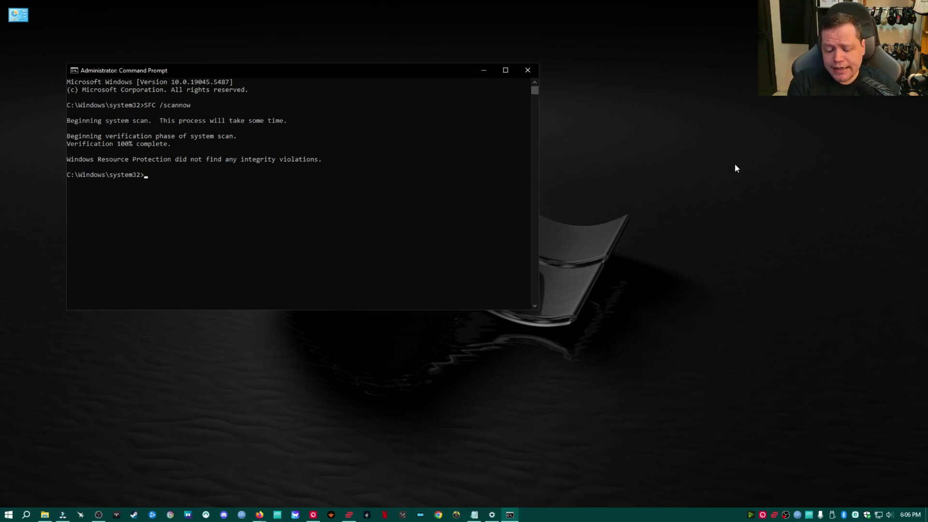
- Enter the DISM /Online /Cleanup-Image /Restorehealth command in Command Prompt
{"action": "type", "text": "DISM"}
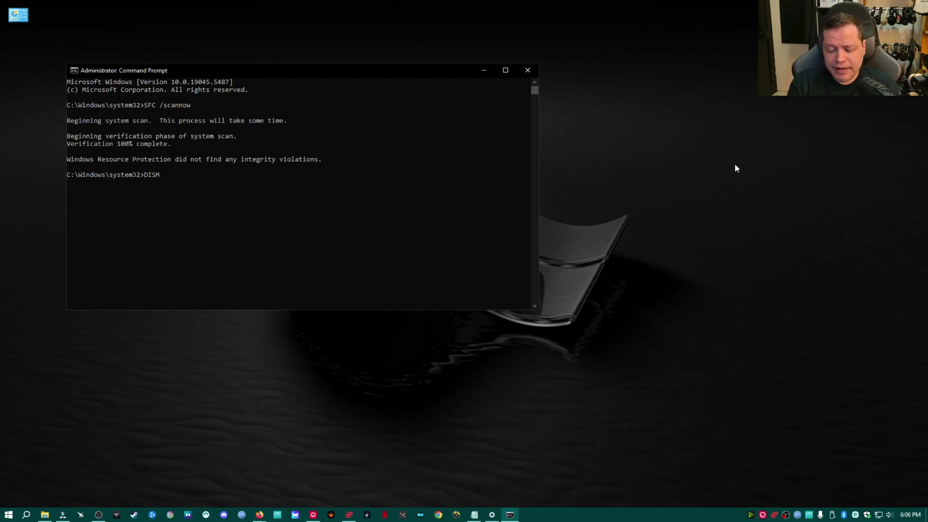
{"action": "type", "text": " /Online /Cleanu"}
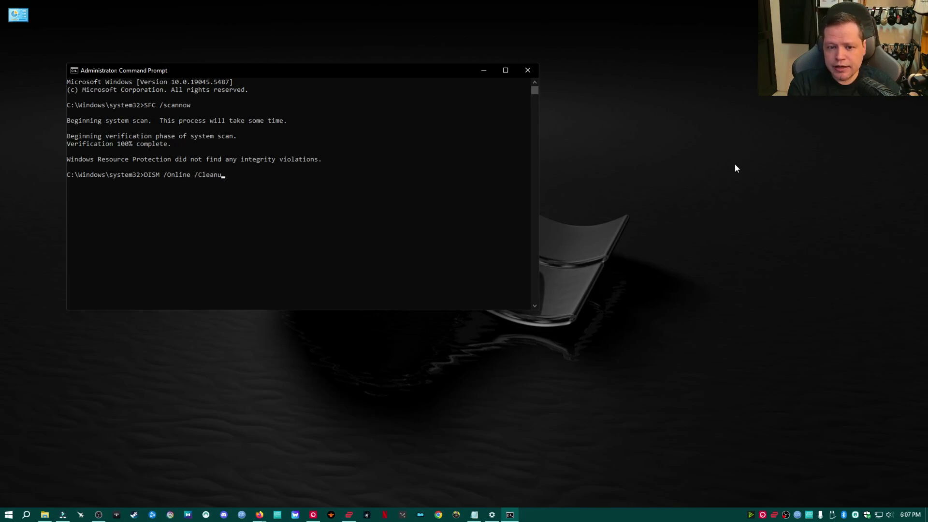
{"action": "type", "text": "p-Image"}
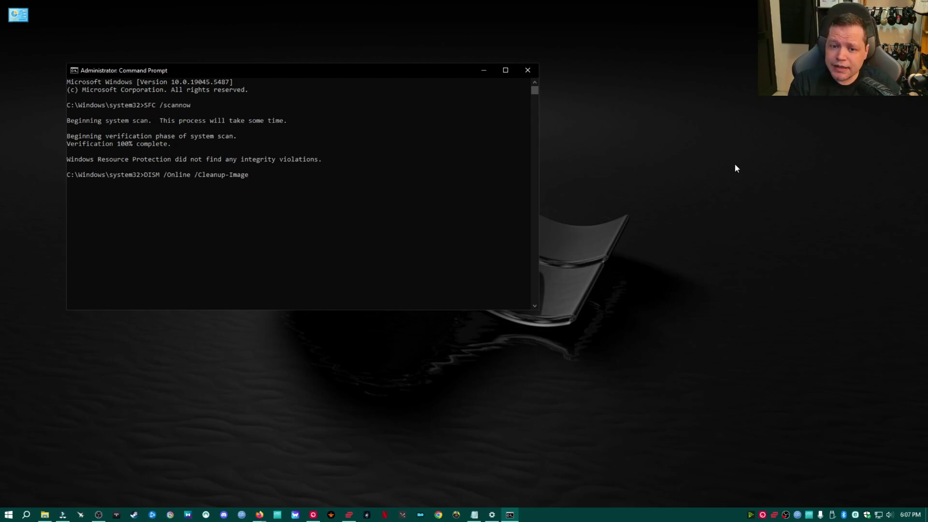
{"action": "type", "text": "/"}
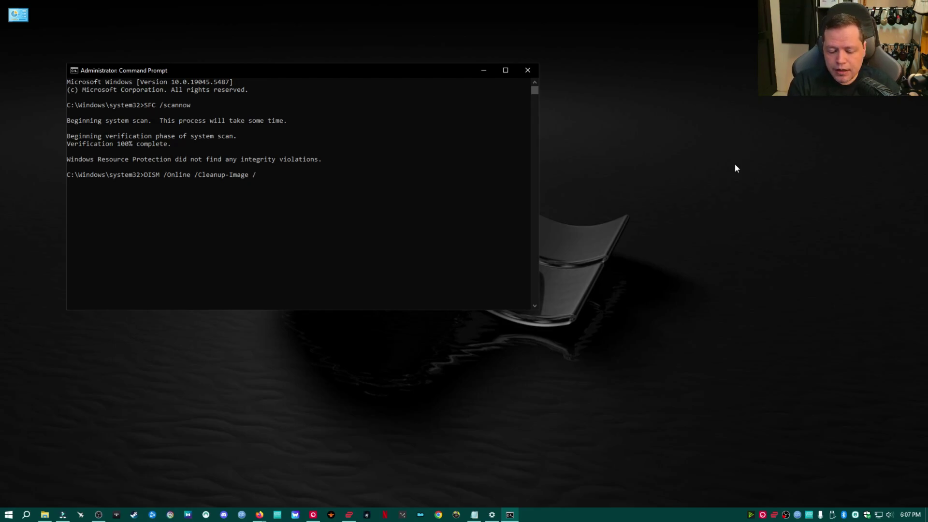
{"action": "type", "text": "Restorehea"}
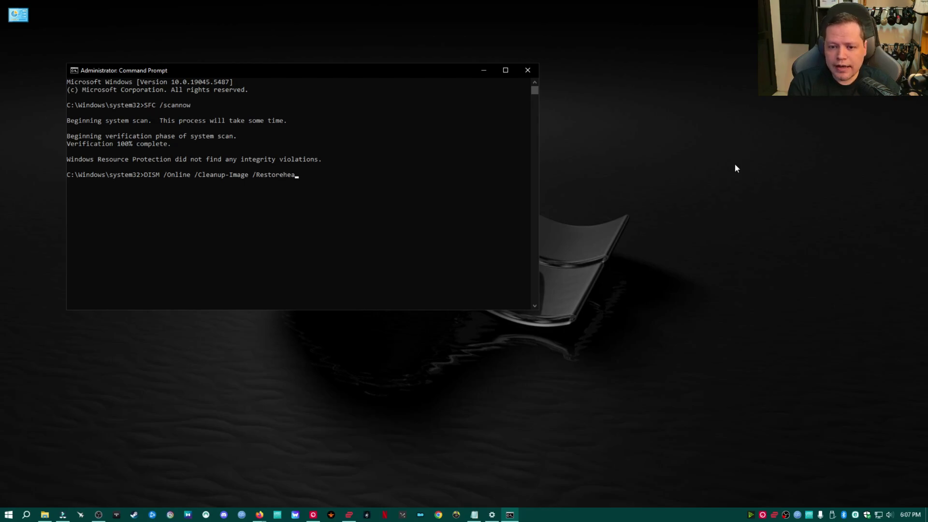
{"action": "type", "text": "lth"}
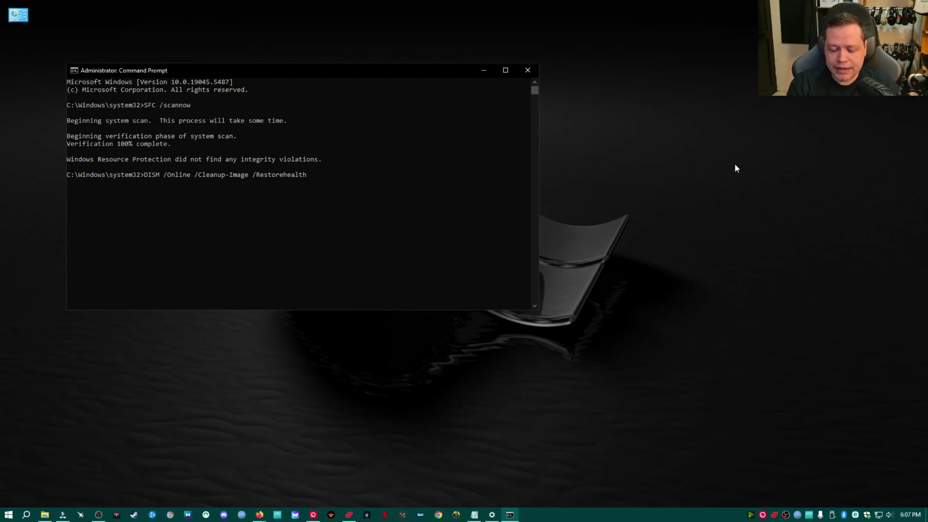